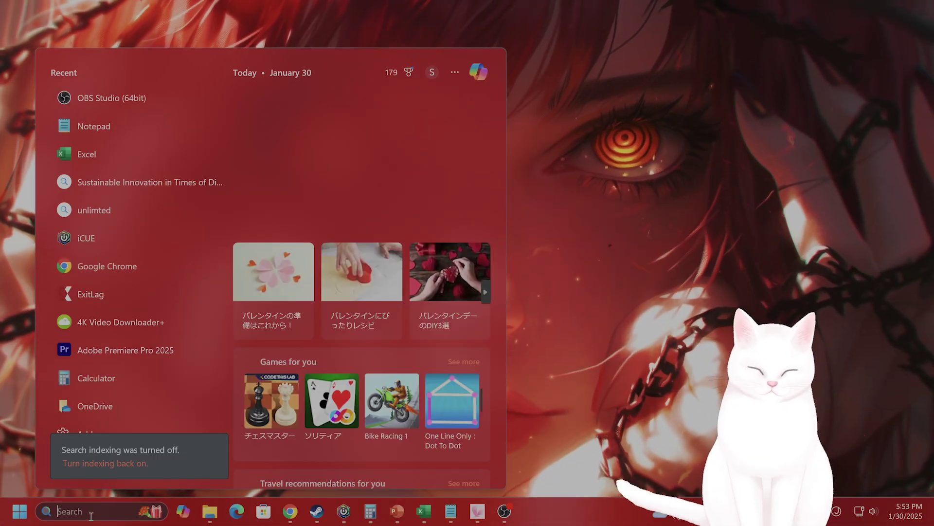
# Step: Switch Hardware-accelerated GPU scheduling On in Windows default graphics settings, then minimize Settings
pyautogui.write('settings')
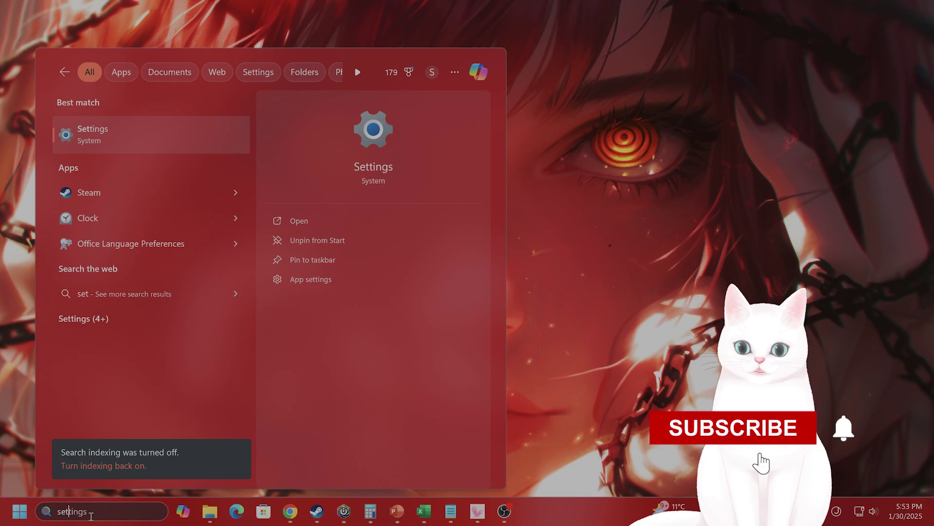
pyautogui.press('Return')
pyautogui.click(98, 146)
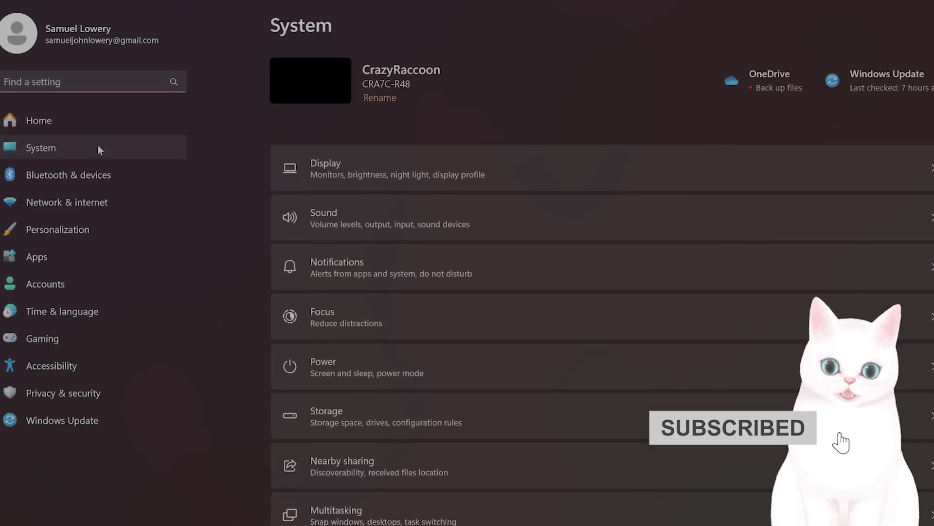
pyautogui.click(487, 169)
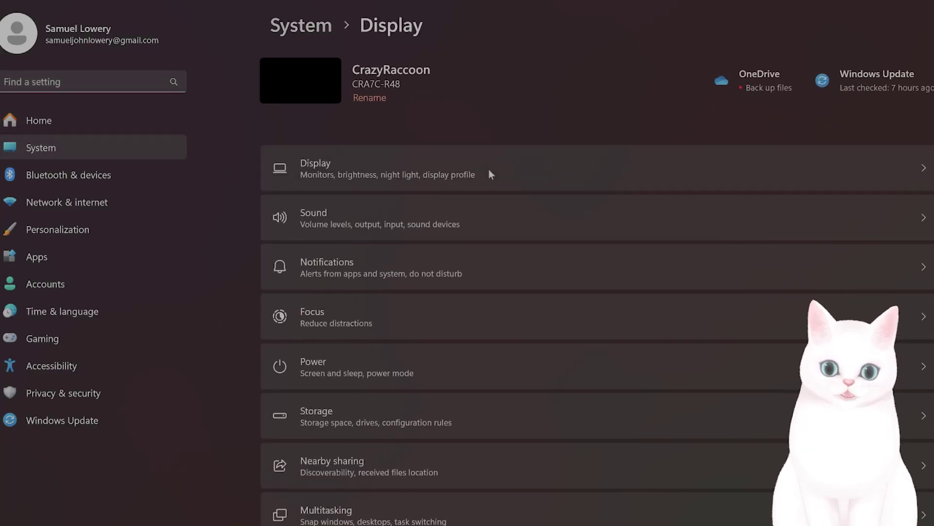
pyautogui.scroll(-5, 489, 168)
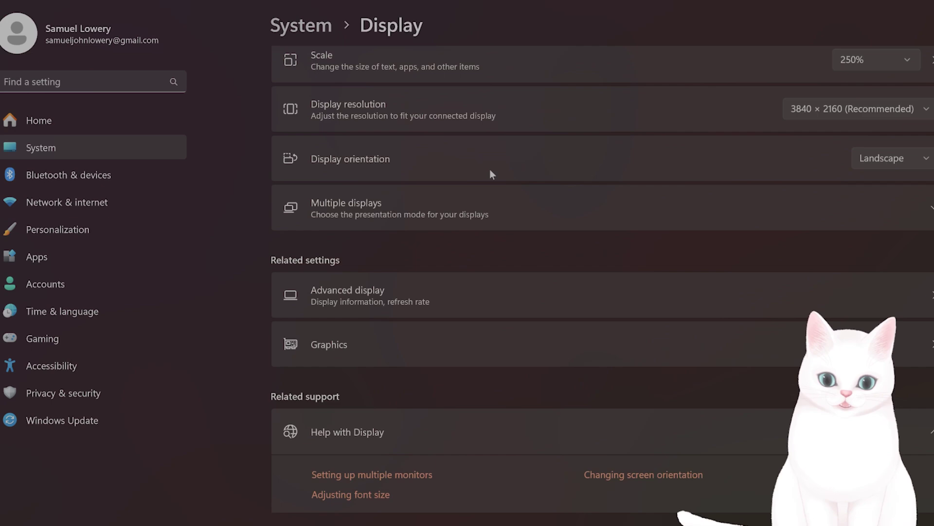
pyautogui.click(505, 353)
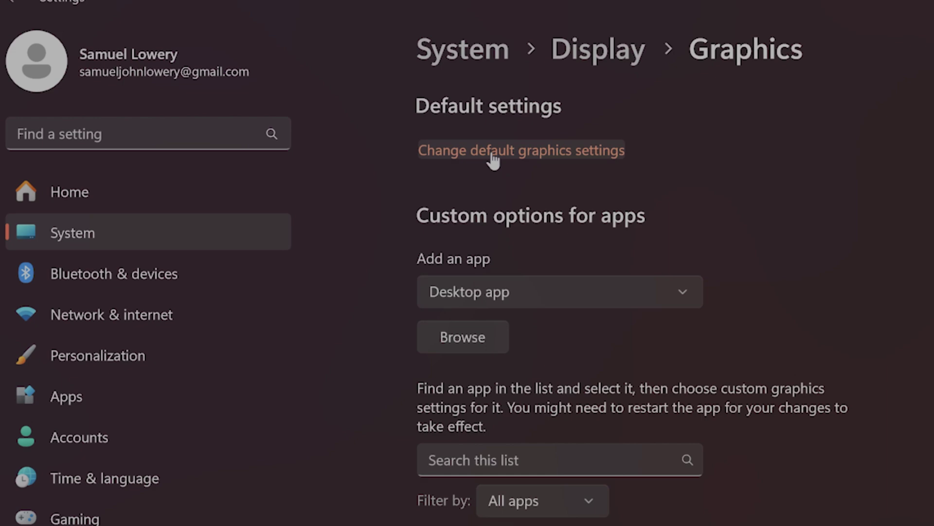
pyautogui.click(493, 156)
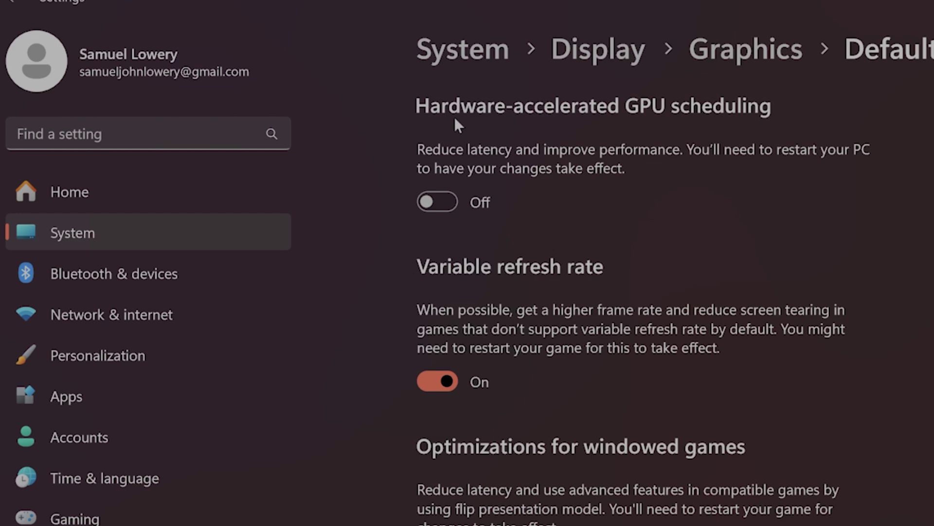
pyautogui.click(442, 201)
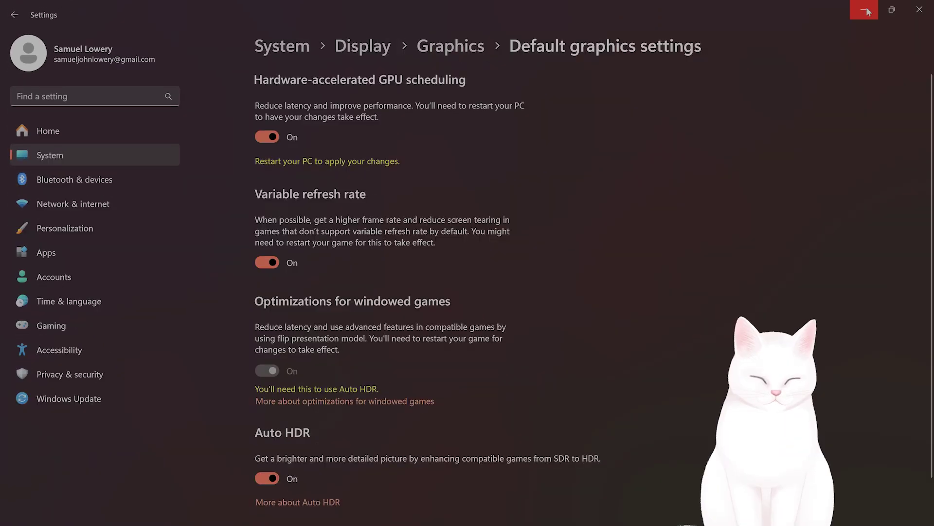
pyautogui.click(866, 10)
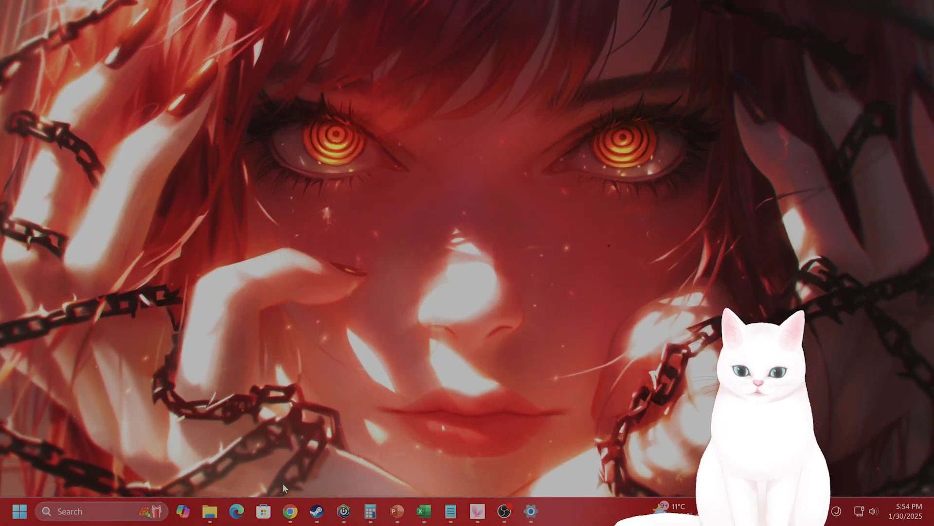
# Step: Launch nvidiaProfileInspector.exe from the Downloads > nvidiaProfileInspector folder
pyautogui.moveTo(213, 515)
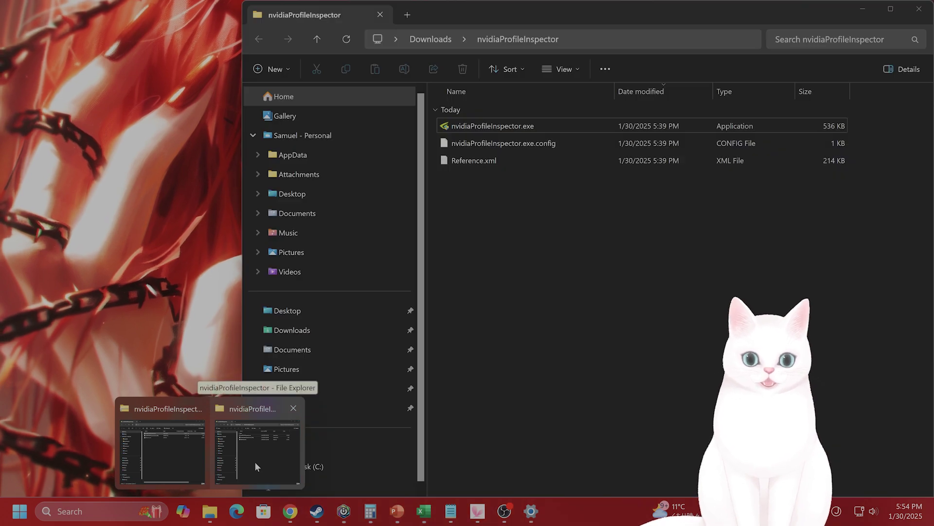
pyautogui.click(255, 461)
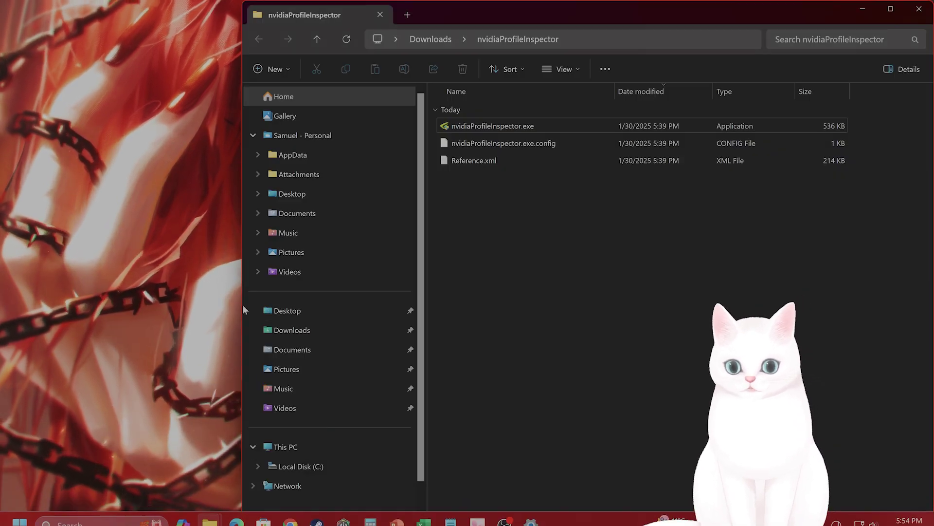
pyautogui.moveTo(240, 304)
pyautogui.mouseDown()
pyautogui.moveTo(334, 305)
pyautogui.moveTo(236, 305)
pyautogui.mouseUp()
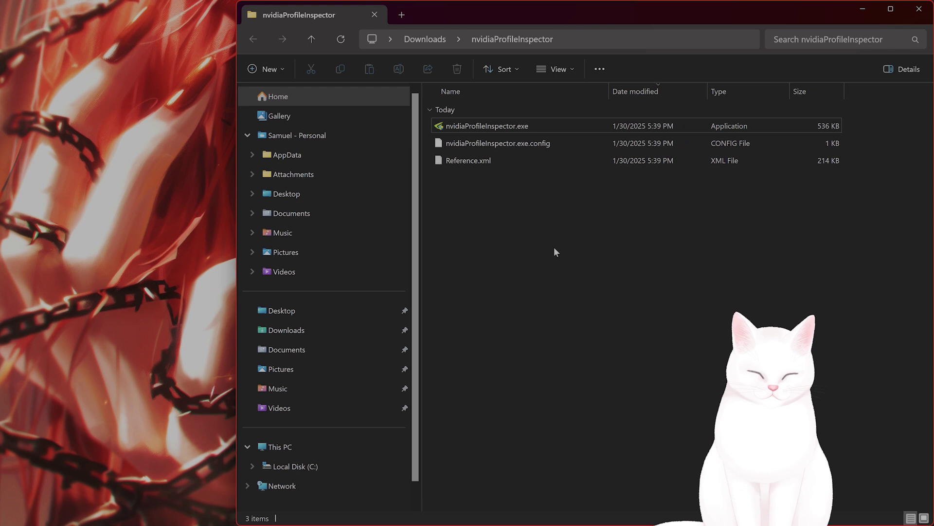
pyautogui.click(519, 128)
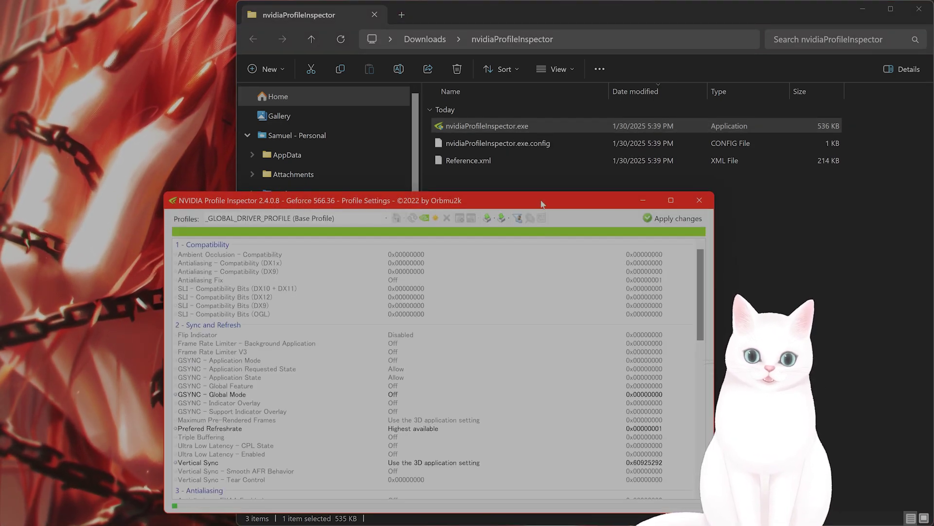
# Step: Move the Profile Inspector window higher and enlarge it to show more global profile settings
pyautogui.moveTo(541, 204); pyautogui.dragTo(534, 97)
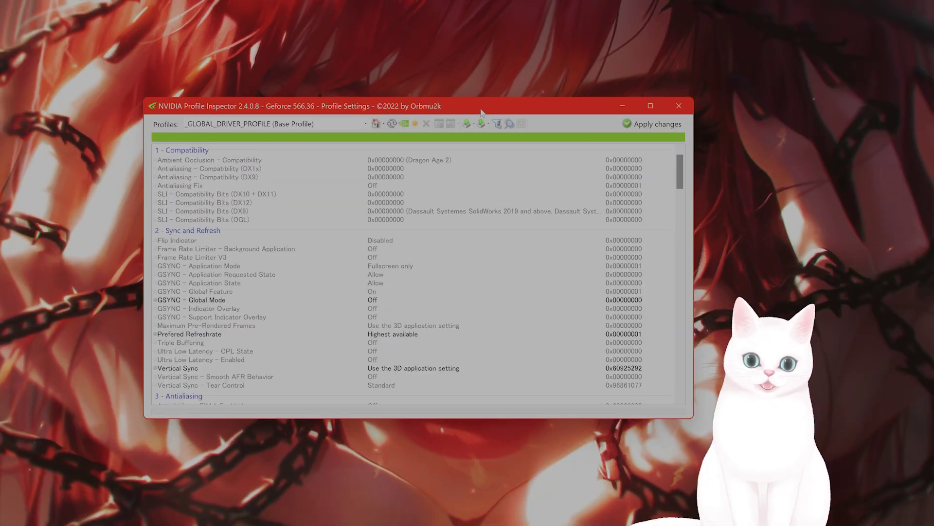
pyautogui.moveTo(681, 398); pyautogui.dragTo(736, 465)
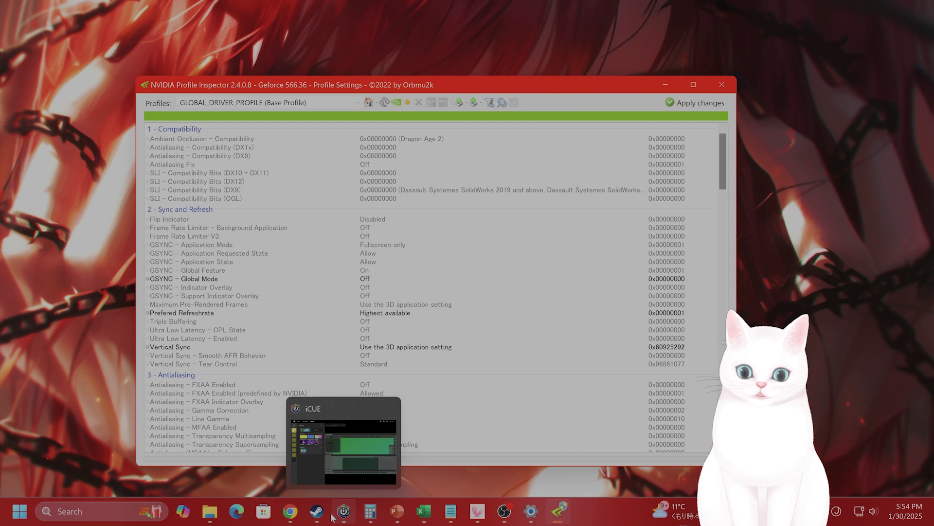
# Step: Open the Path of Exile 2 install folder through Steam's Properties > Installed Files > Browse
pyautogui.click(320, 515)
pyautogui.moveTo(349, 46); pyautogui.dragTo(628, 36)
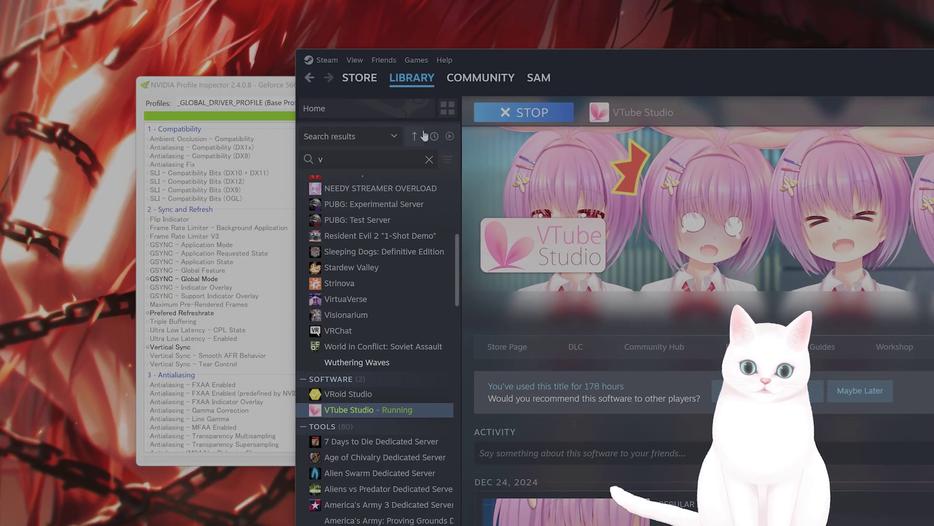
pyautogui.write('path of')
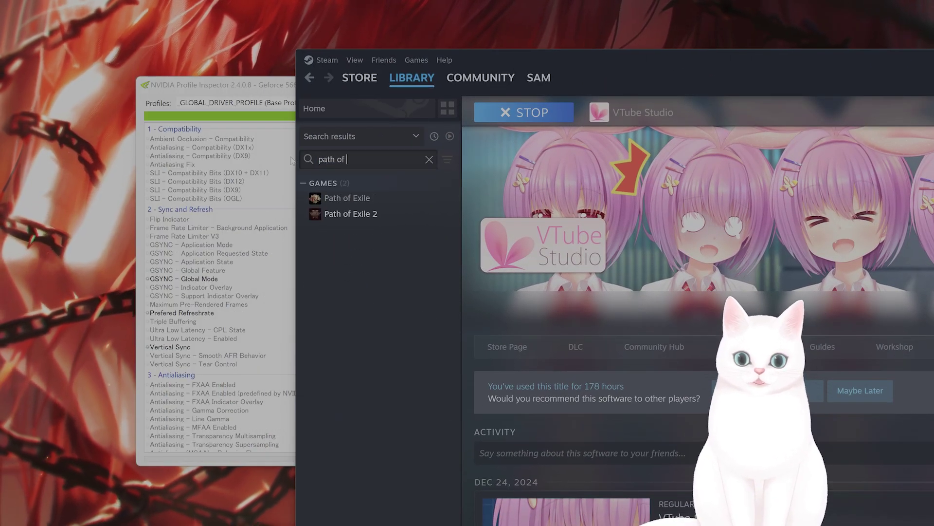
pyautogui.rightClick(391, 214)
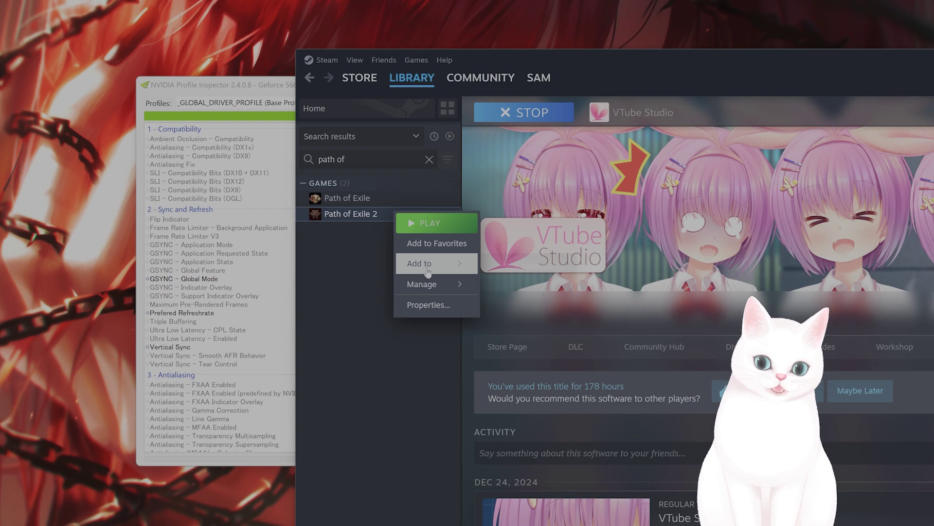
pyautogui.click(441, 305)
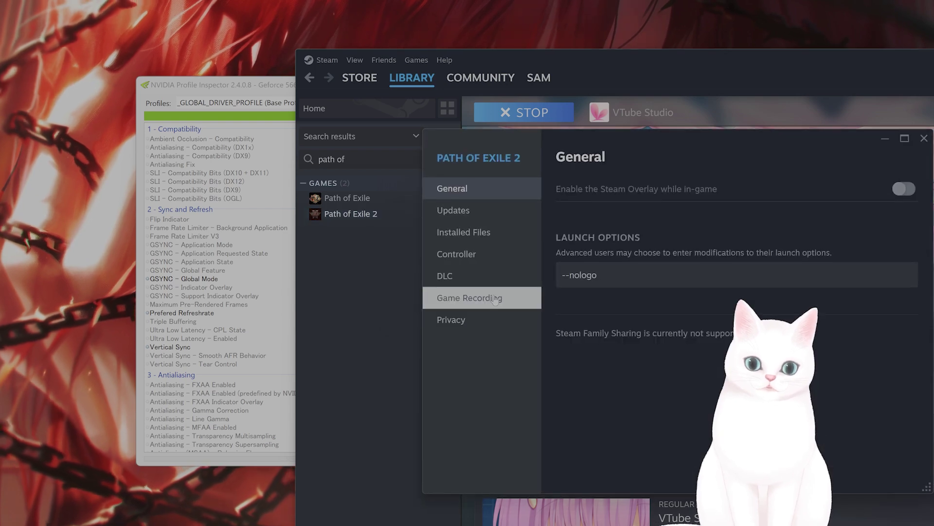
pyautogui.click(483, 240)
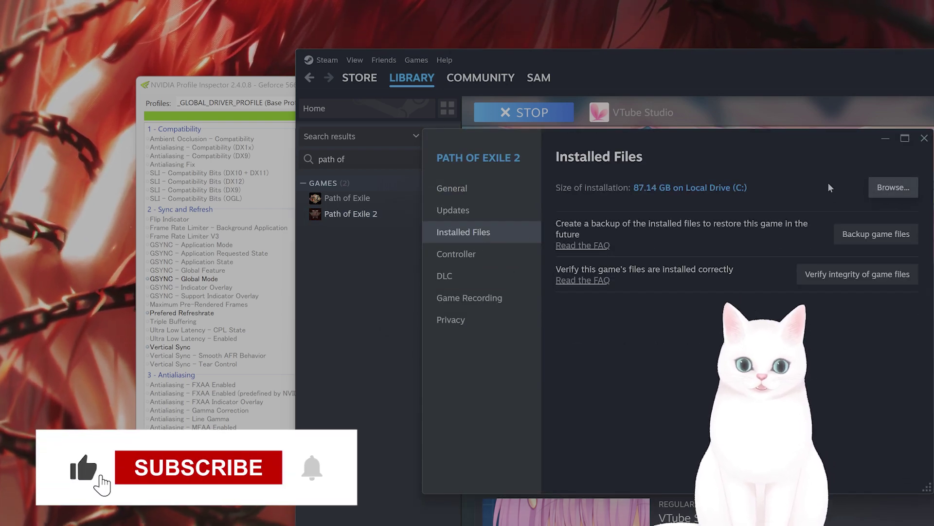
pyautogui.click(894, 187)
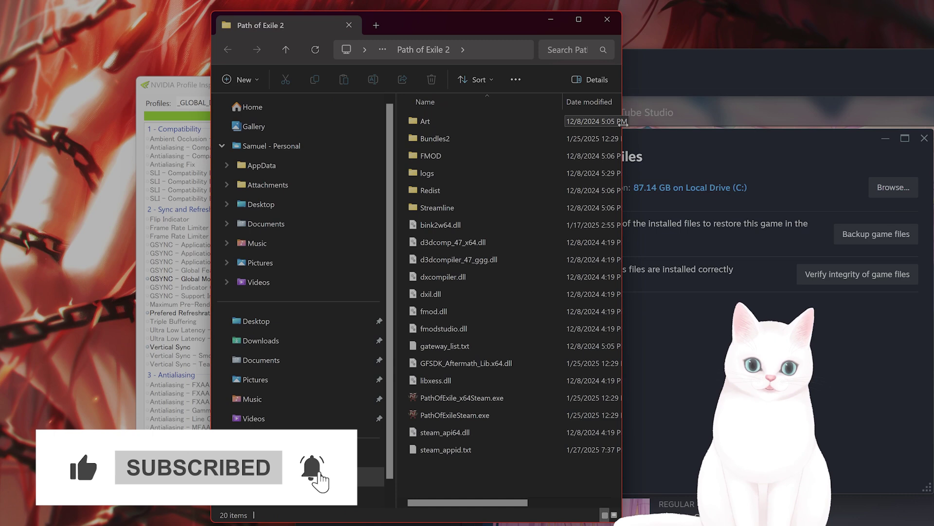
# Step: Widen the install folder window, placing Profile Inspector on the left and Explorer on the right
pyautogui.moveTo(624, 125); pyautogui.dragTo(878, 125)
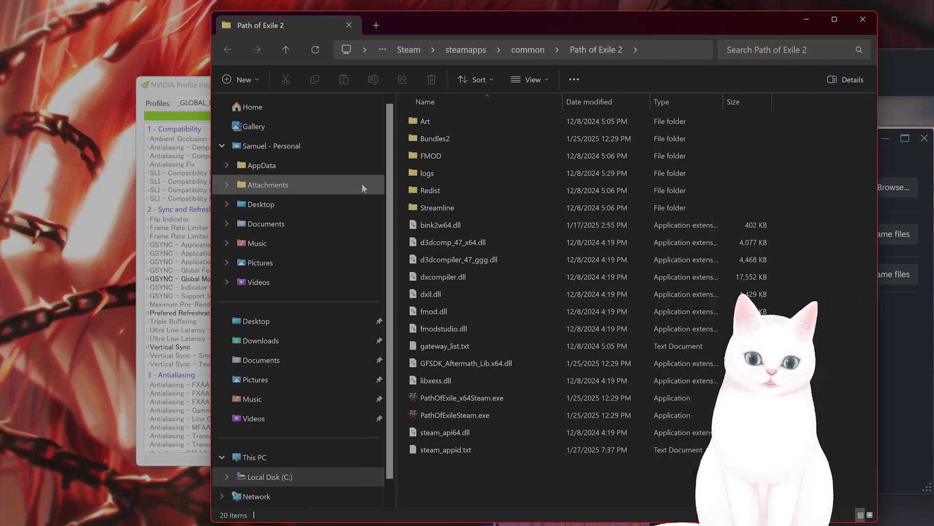
pyautogui.moveTo(182, 91); pyautogui.dragTo(43, 95)
pyautogui.moveTo(571, 28); pyautogui.dragTo(681, 17)
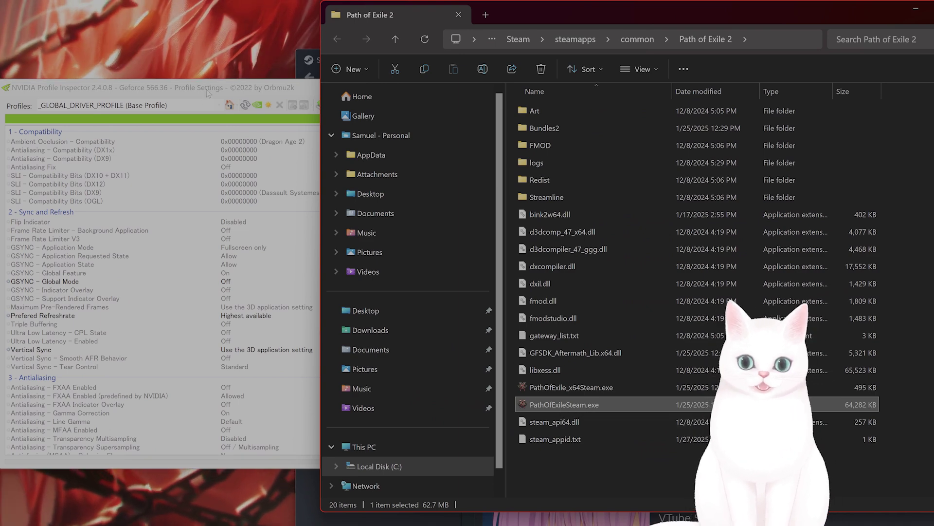
pyautogui.moveTo(160, 87); pyautogui.dragTo(219, 59)
pyautogui.click(594, 408)
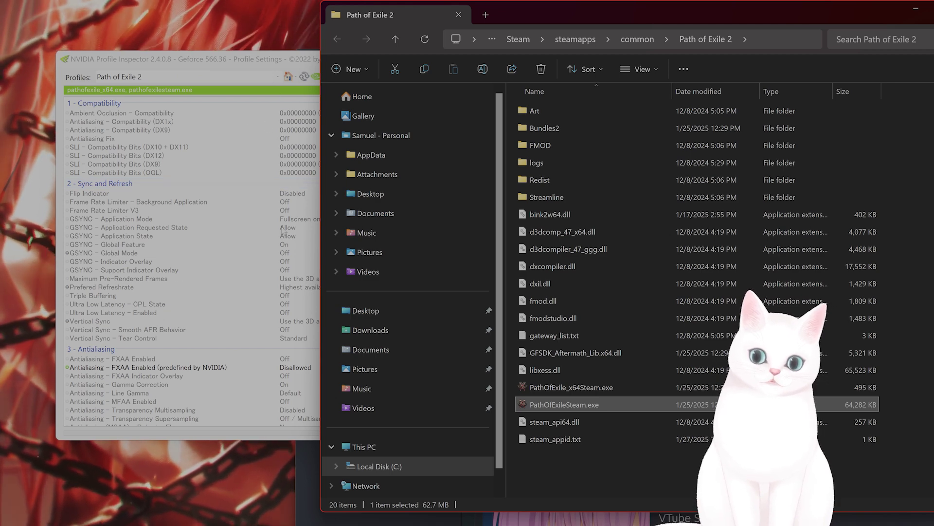
# Step: Switch Profile Inspector from Path of Exile 2 to the original Path of Exile profile
pyautogui.click(300, 95)
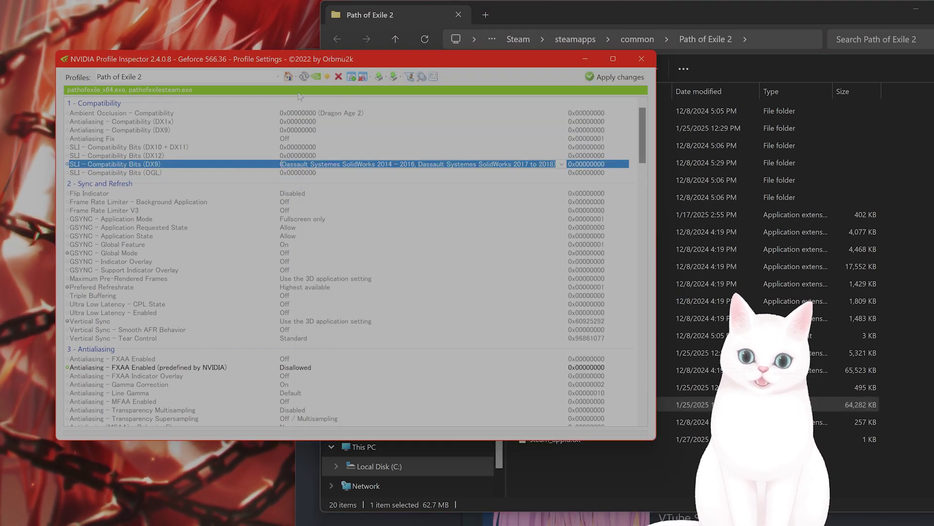
pyautogui.click(276, 76)
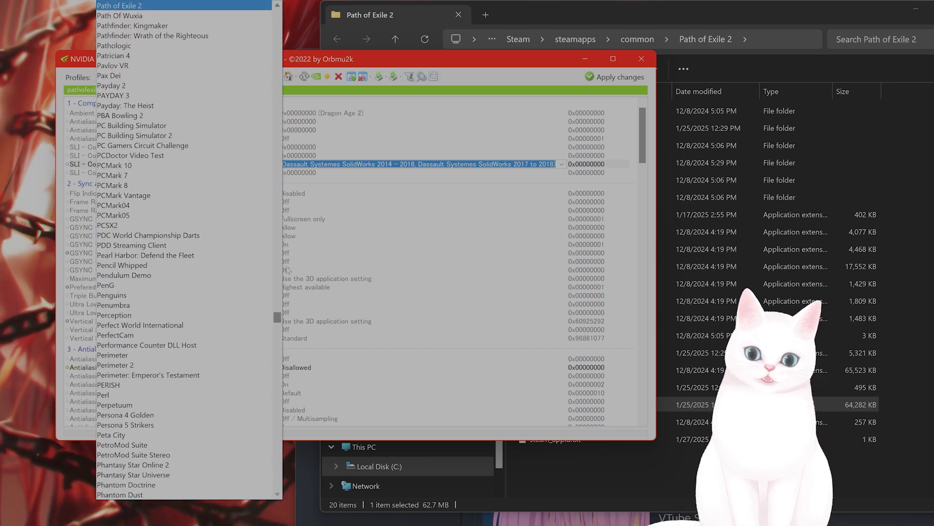
pyautogui.click(369, 64)
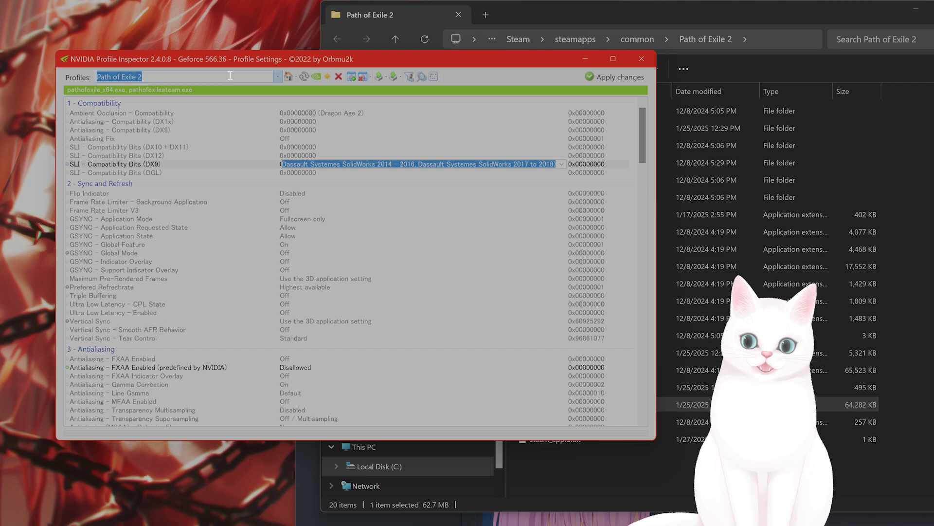
pyautogui.click(279, 78)
pyautogui.scroll(5, 276, 79)
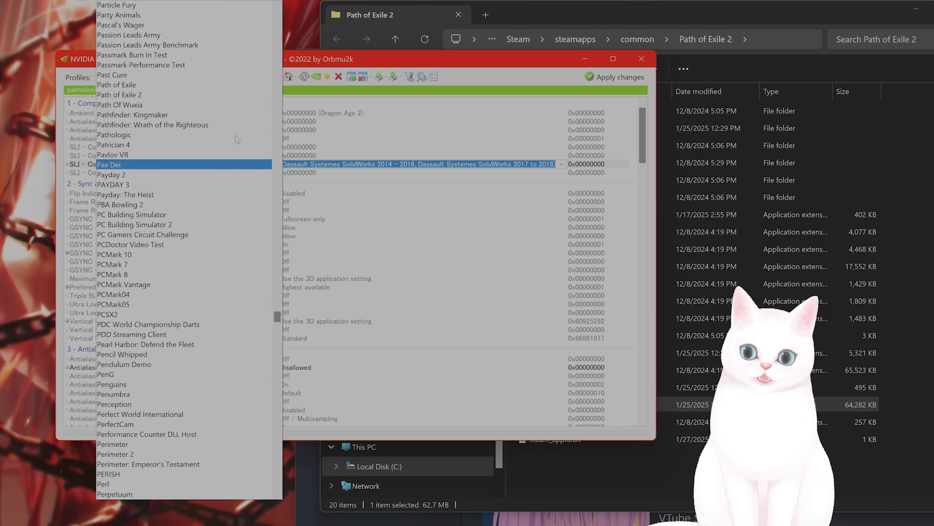
pyautogui.click(205, 86)
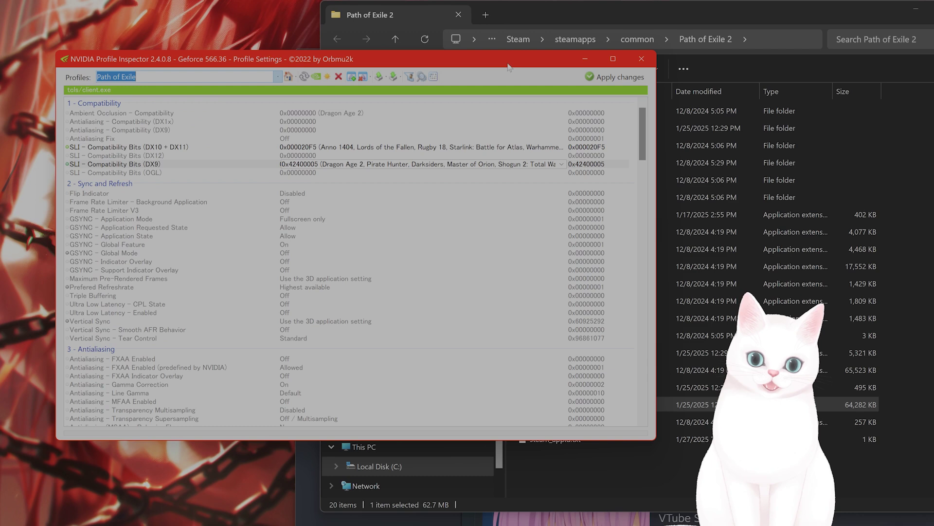
pyautogui.moveTo(489, 55); pyautogui.dragTo(489, 84)
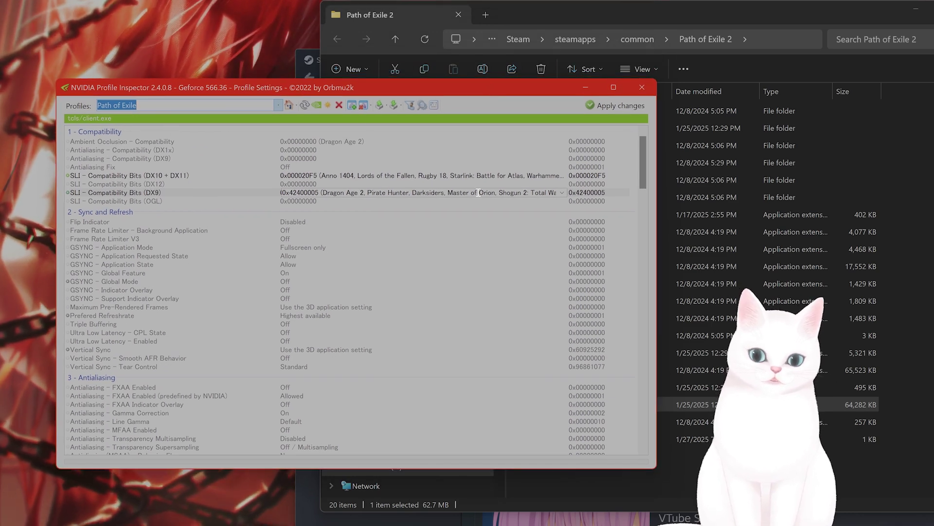
pyautogui.hotkey('alt', 'Tab')
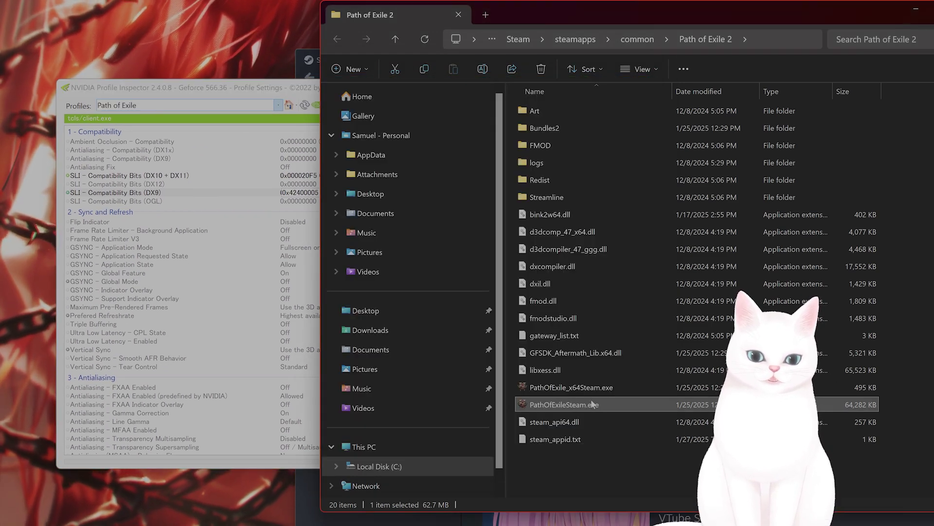
pyautogui.click(282, 89)
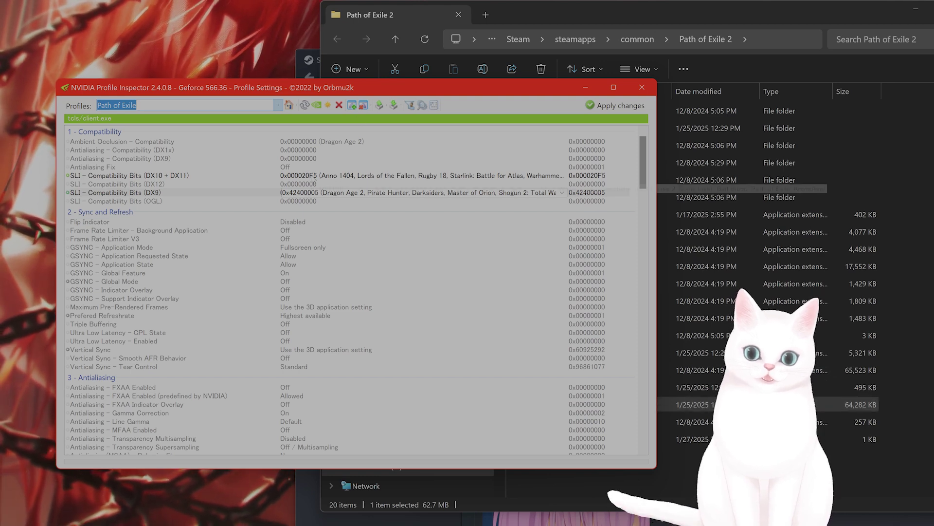
# Step: Return to the Path of Exile 2 profile listing pathofexile_x64.exe and pathofexilesteam.exe
pyautogui.click(363, 106)
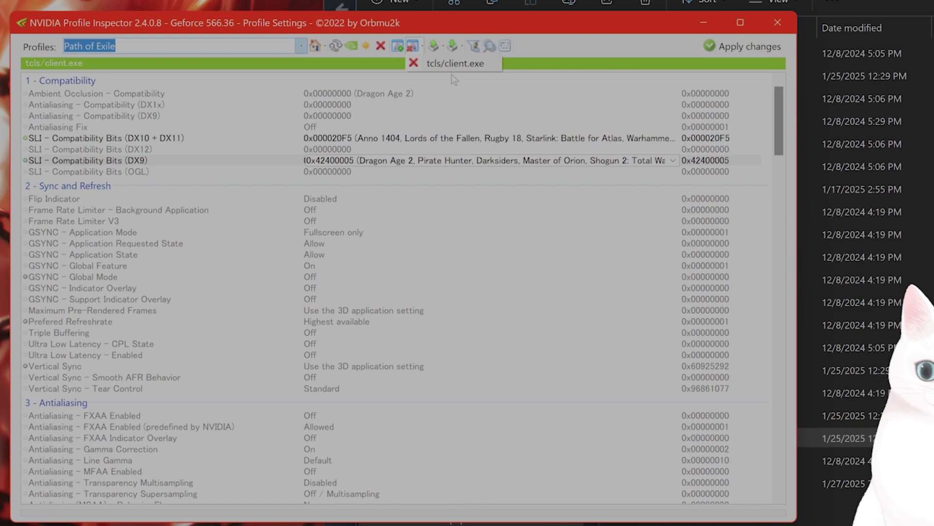
pyautogui.click(302, 47)
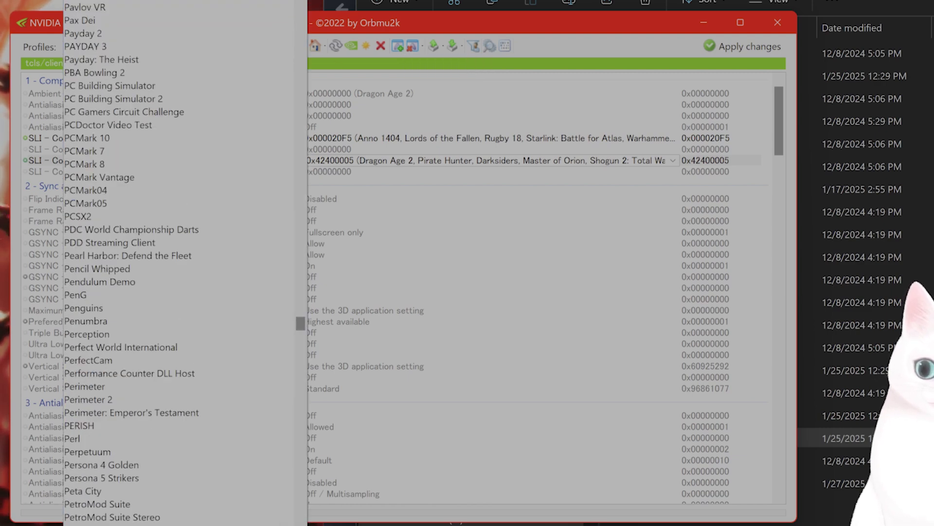
pyautogui.press('Return')
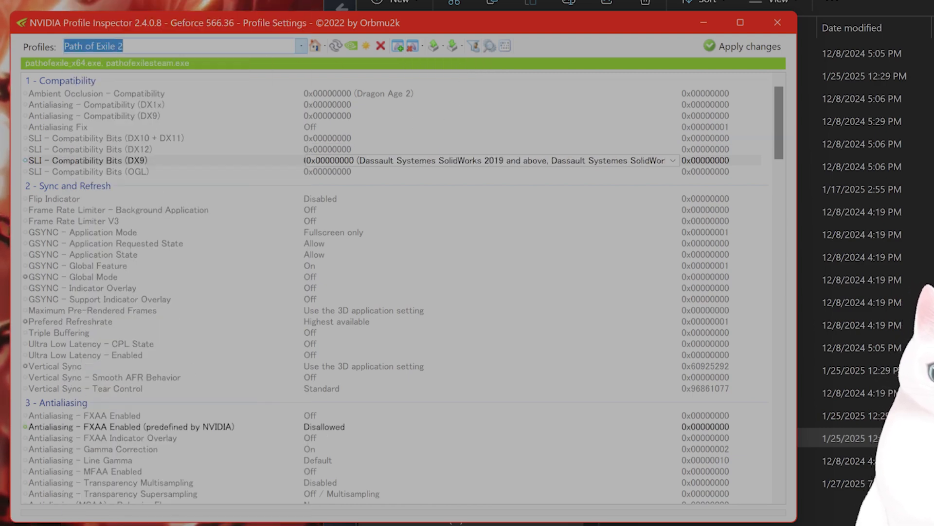
# Step: Choose PathOfExileSteam.exe from the Path of Exile 2 folder as the application to add
pyautogui.click(398, 47)
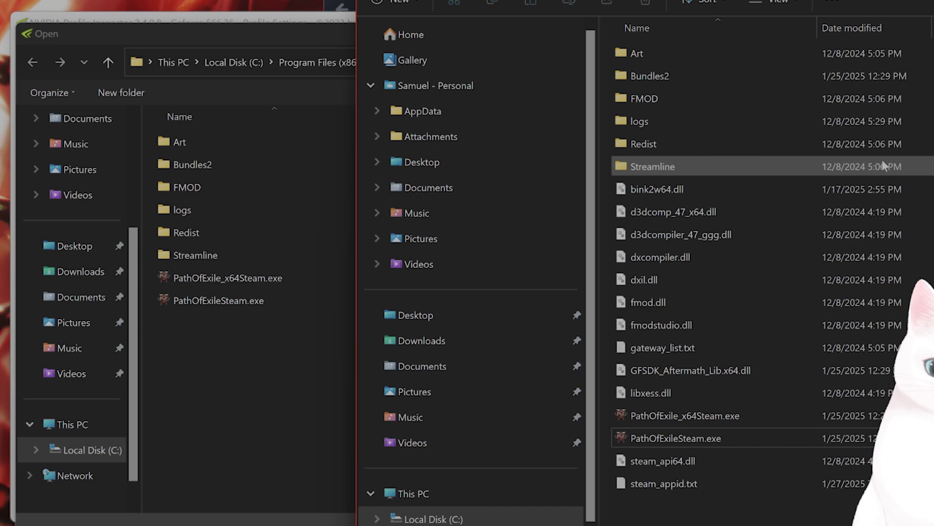
pyautogui.hotkey('alt', 'd')
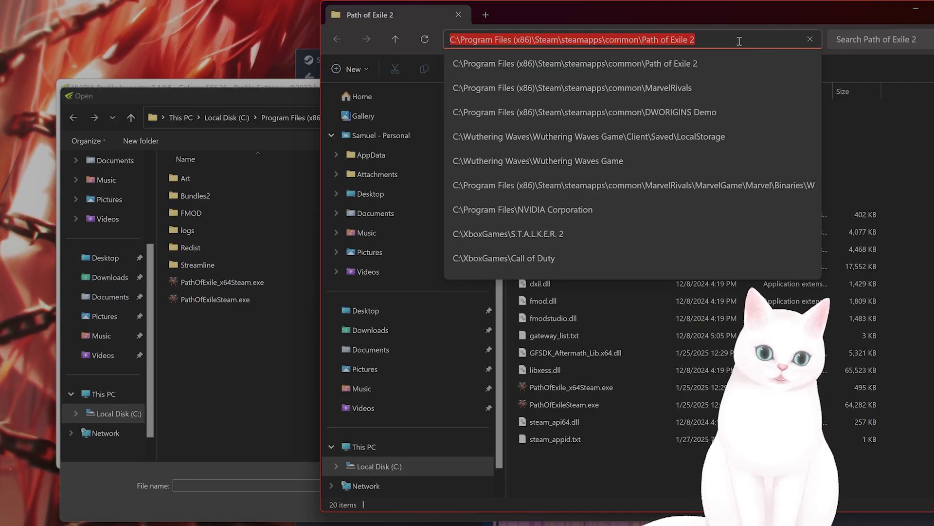
pyautogui.click(295, 313)
pyautogui.click(547, 119)
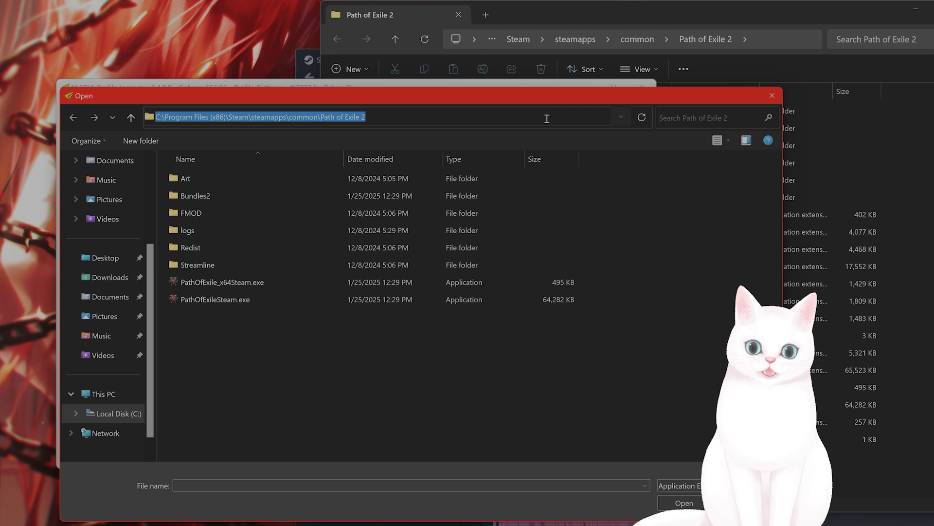
pyautogui.click(547, 118)
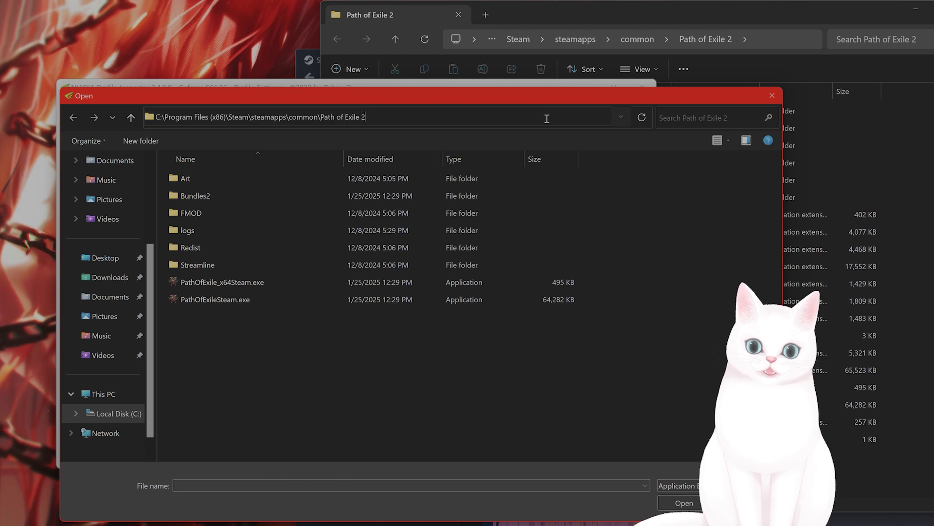
pyautogui.click(202, 299)
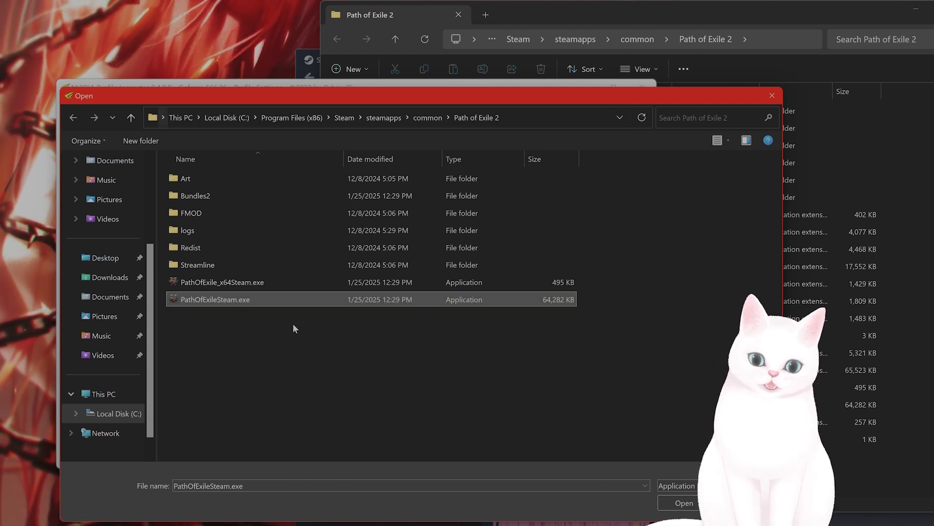
# Step: Confirm PathOfExileSteam.exe and dismiss the 'Error adding Application' message
pyautogui.click(680, 504)
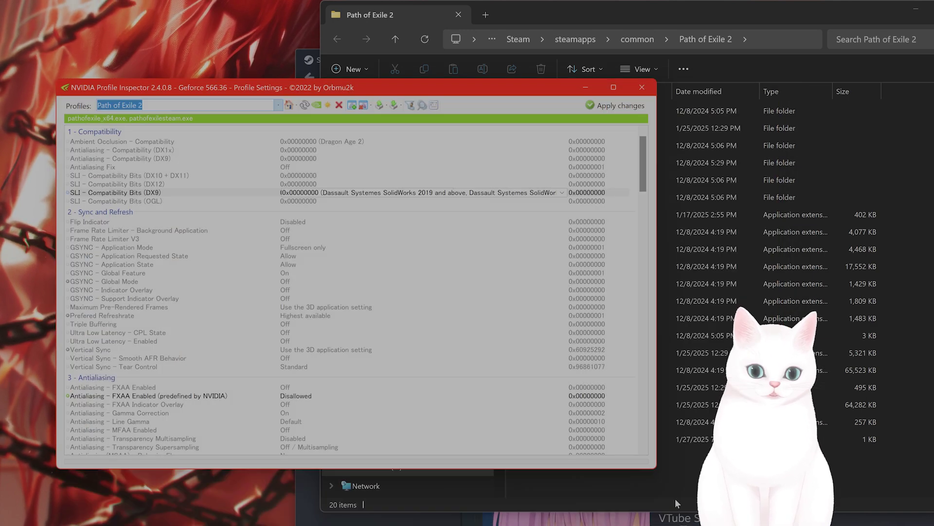
pyautogui.click(567, 311)
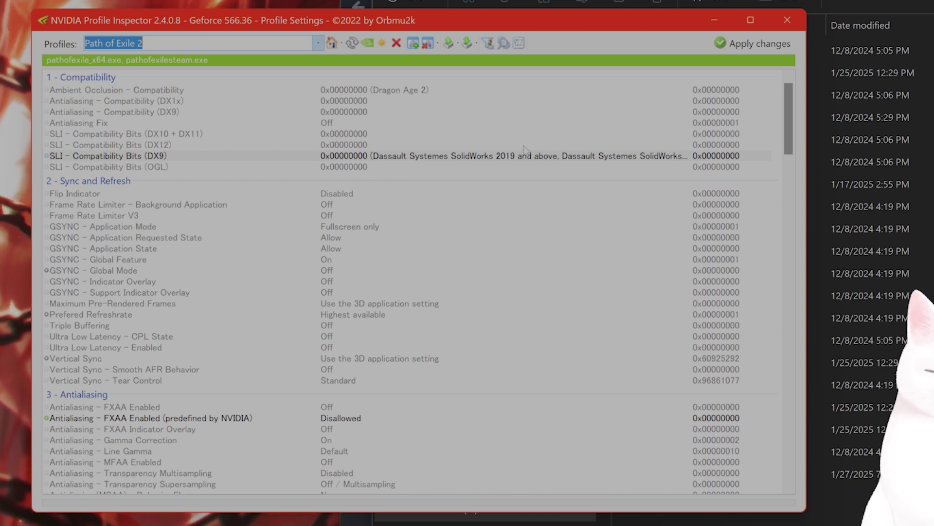
# Step: Set rBAR – Feature to Enabled (0x00000001) in the Path of Exile 2 profile
pyautogui.hotkey('shift', 'F10')
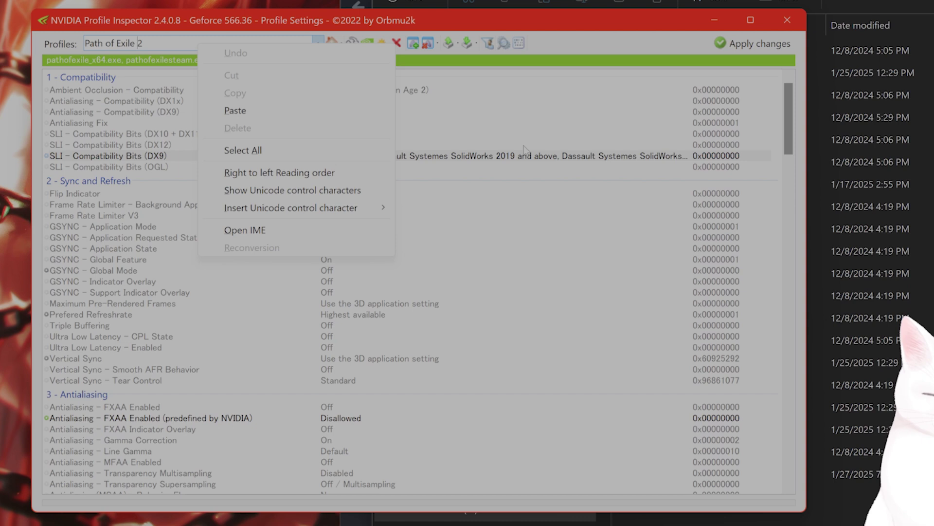
pyautogui.moveTo(608, 33); pyautogui.dragTo(674, 35)
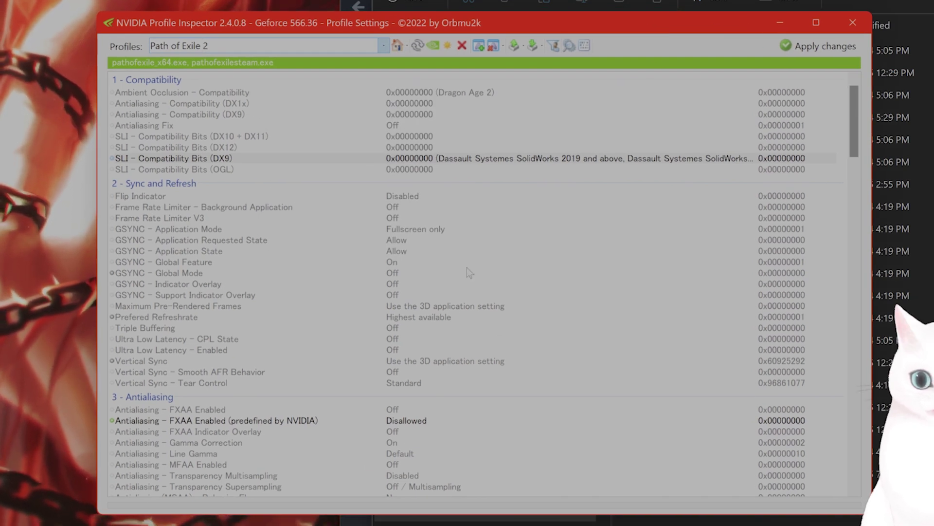
pyautogui.click(488, 219)
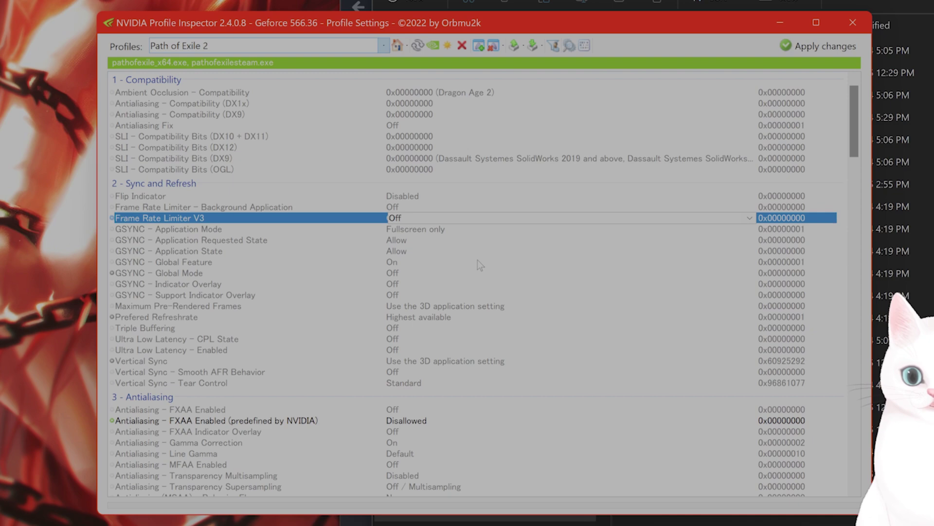
pyautogui.click(477, 261)
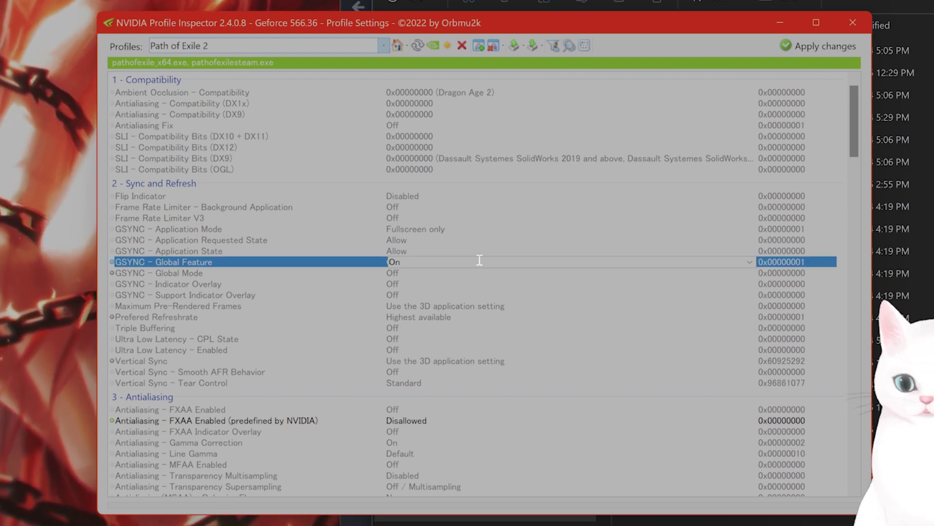
pyautogui.moveTo(853, 133); pyautogui.dragTo(852, 208)
pyautogui.click(266, 338)
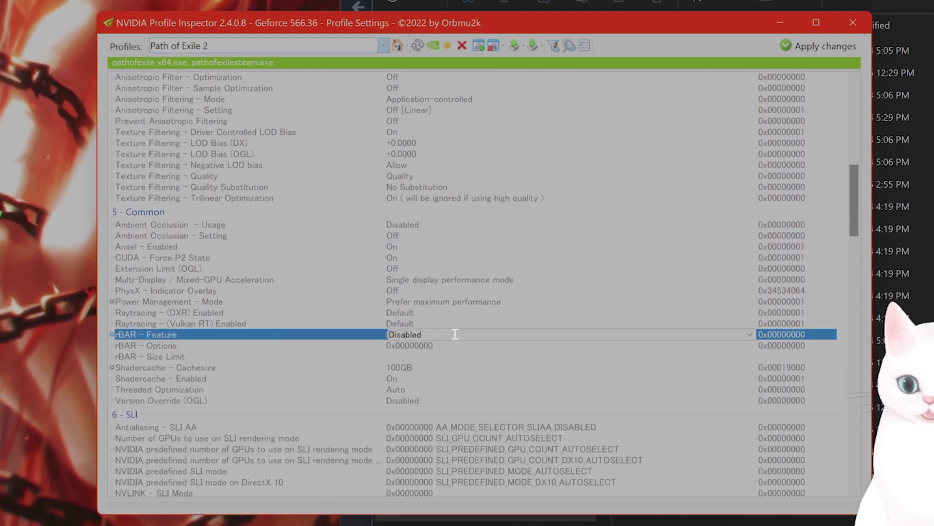
pyautogui.click(752, 336)
pyautogui.click(480, 354)
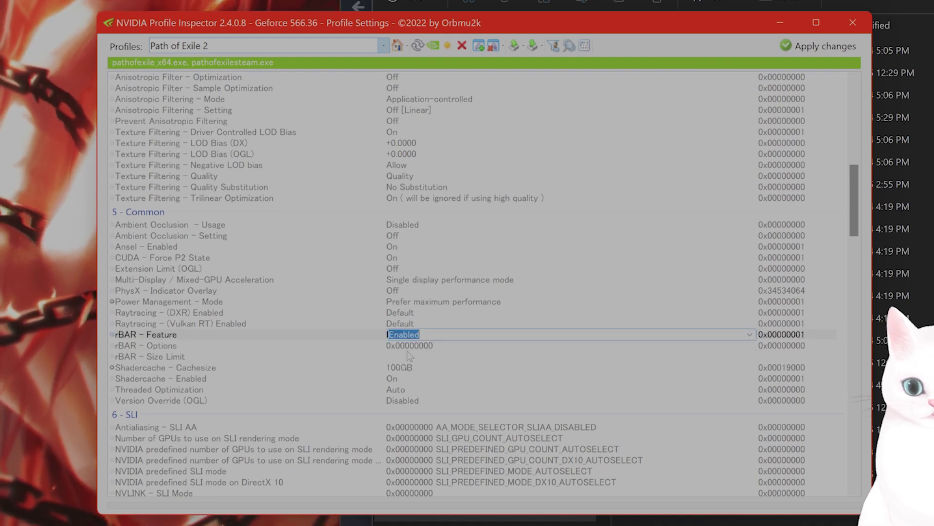
pyautogui.scroll(-1, 193, 351)
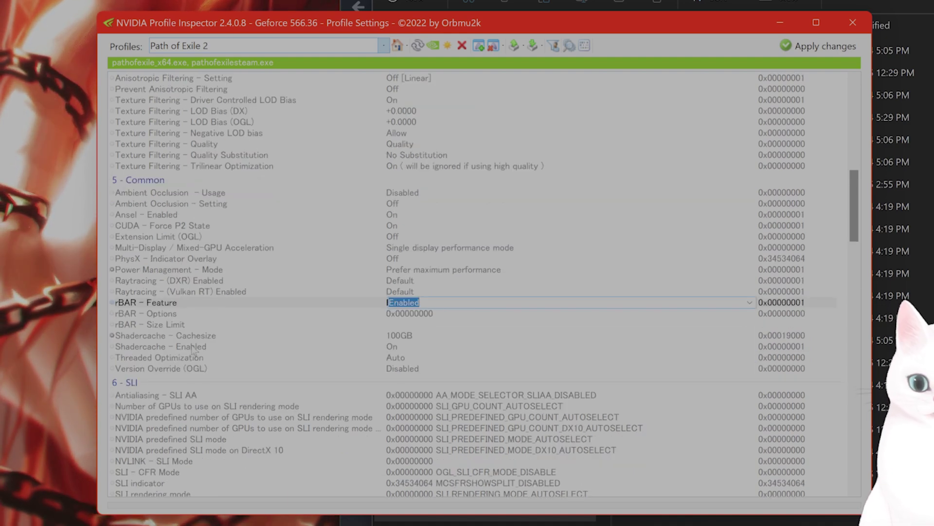
pyautogui.click(186, 315)
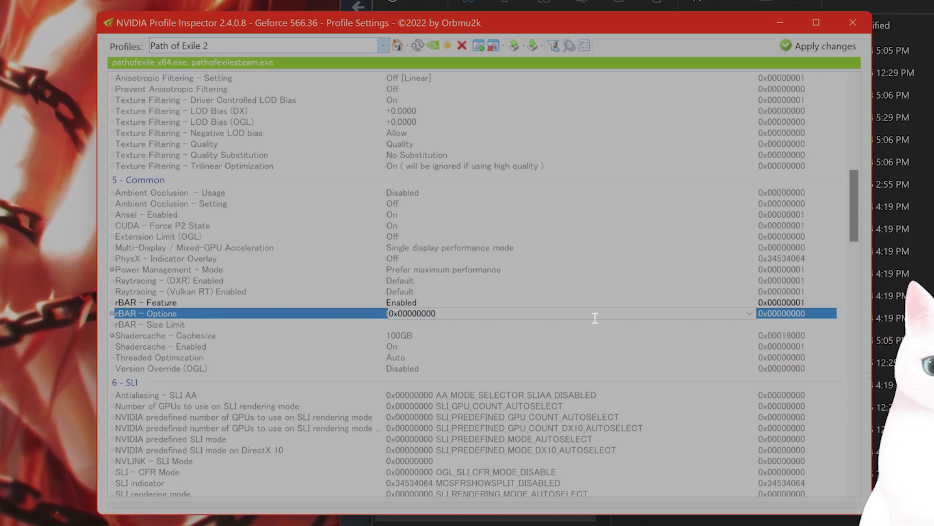
# Step: Set rBAR – Options to 0x00000001 in the Path of Exile 2 profile
pyautogui.click(749, 314)
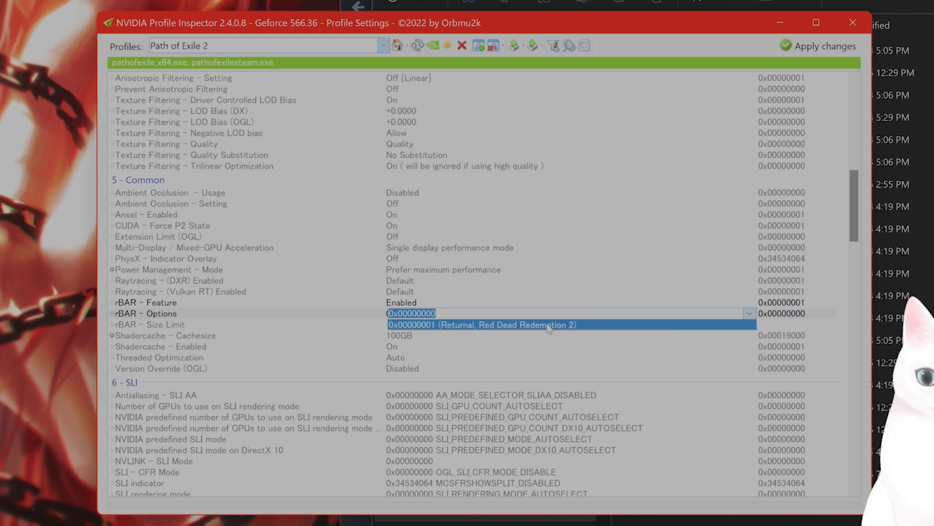
pyautogui.click(549, 325)
pyautogui.click(485, 325)
pyautogui.click(488, 337)
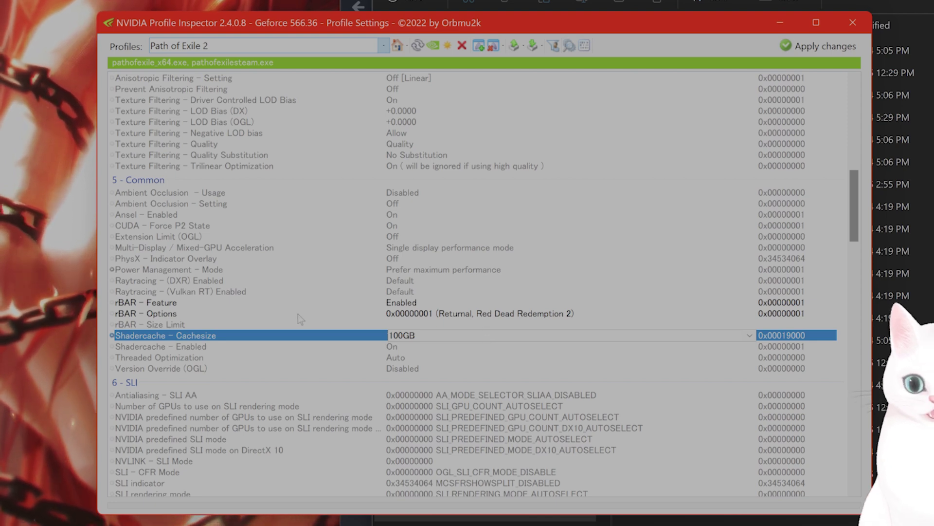
pyautogui.click(380, 324)
pyautogui.click(749, 324)
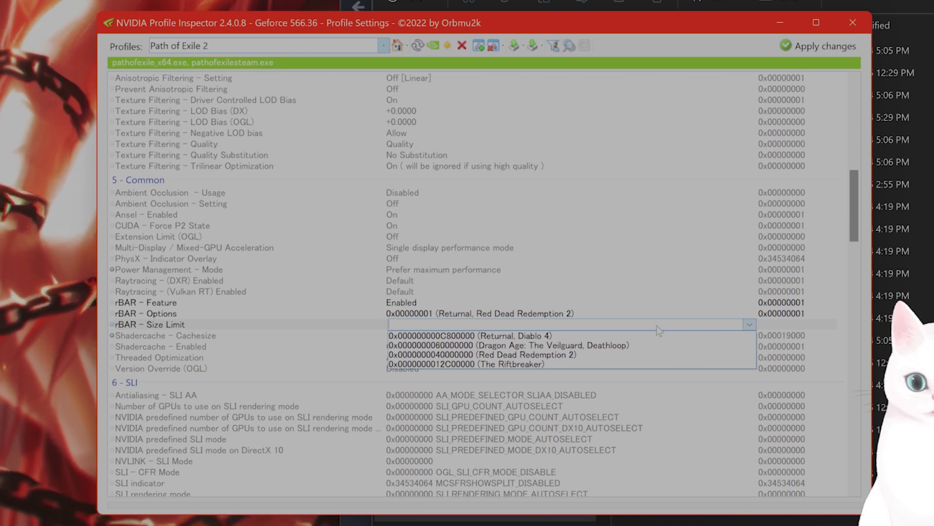
pyautogui.click(633, 324)
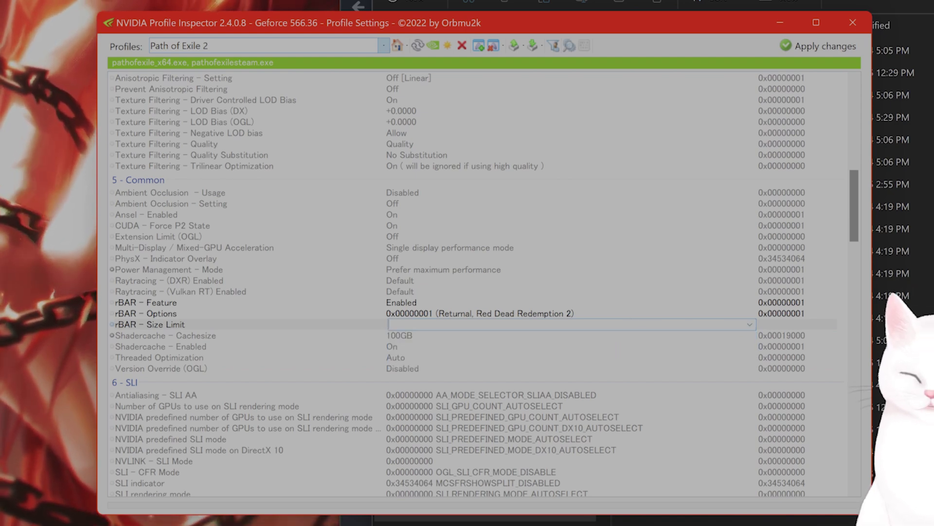
pyautogui.hotkey('alt', 'Tab')
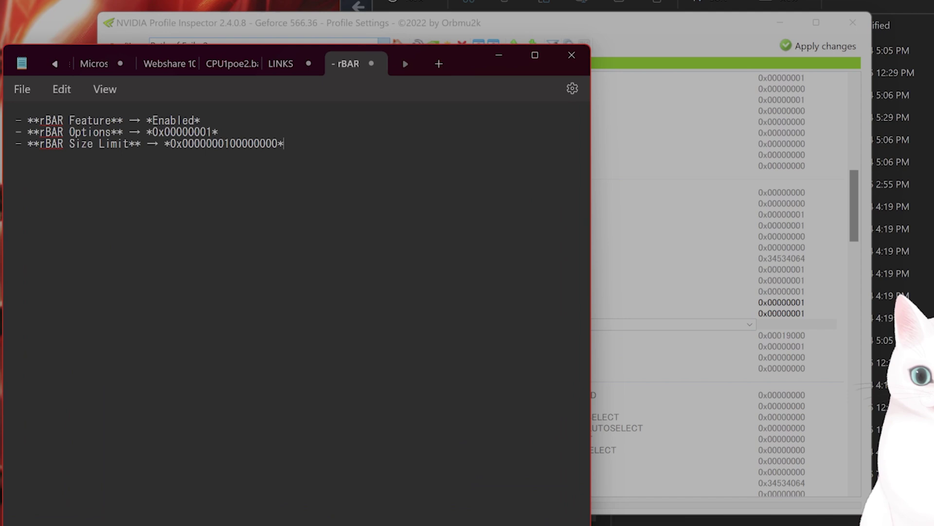
pyautogui.doubleClick(225, 141)
pyautogui.click(575, 34)
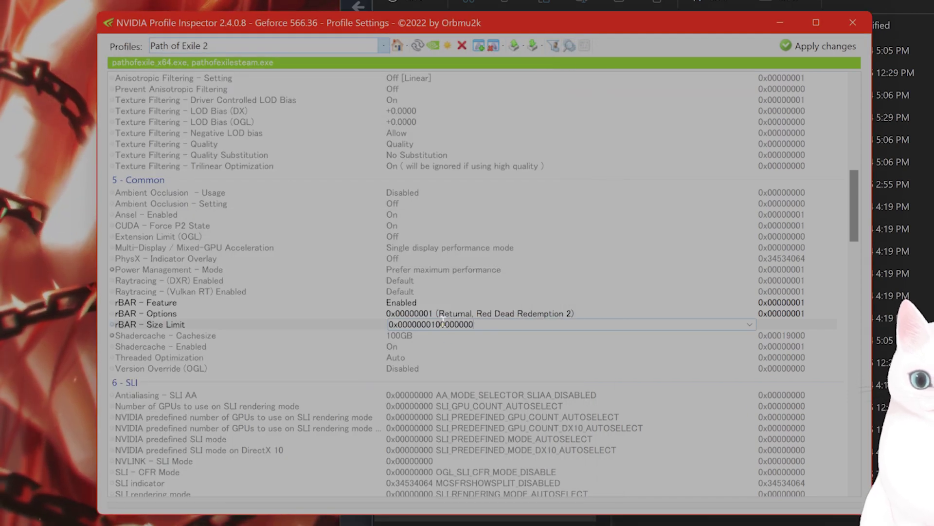
pyautogui.click(530, 340)
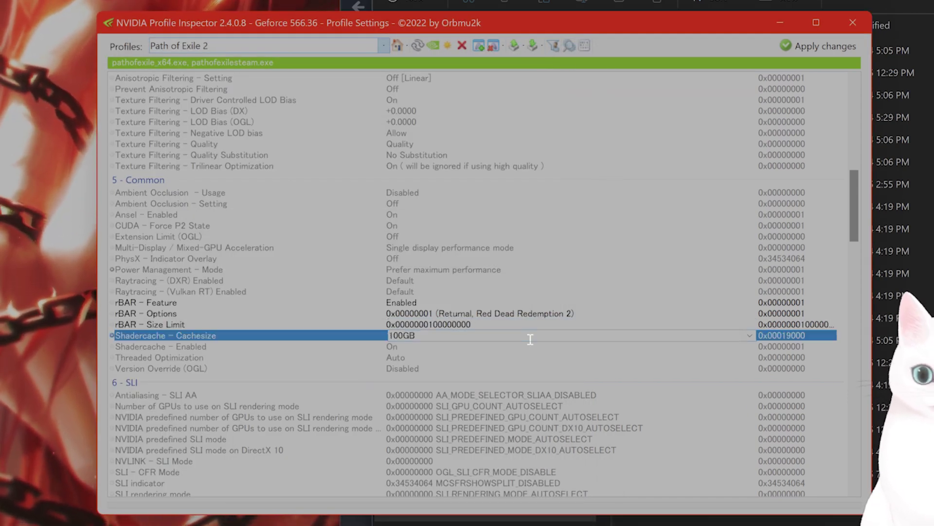
pyautogui.click(798, 51)
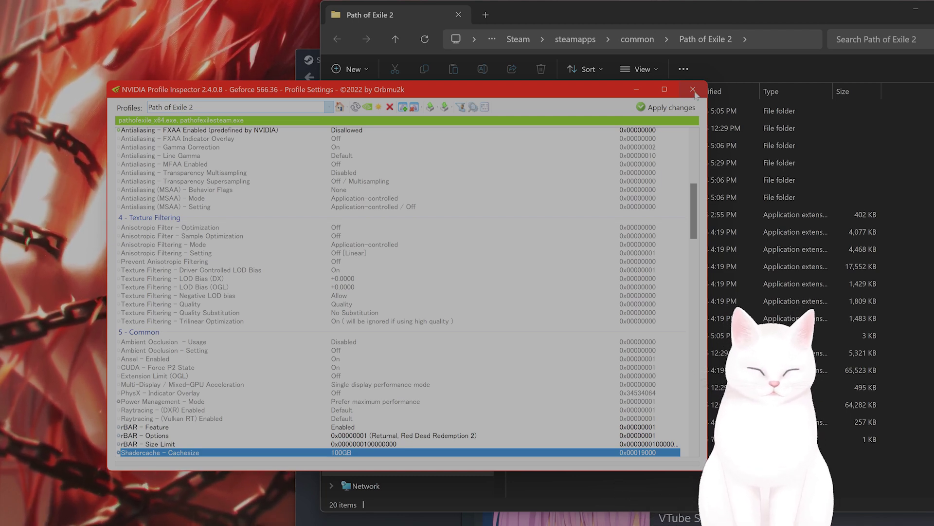
# Step: Close the profile editor, minimize the game folder, and close Steam's Installed Files dialog
pyautogui.click(693, 89)
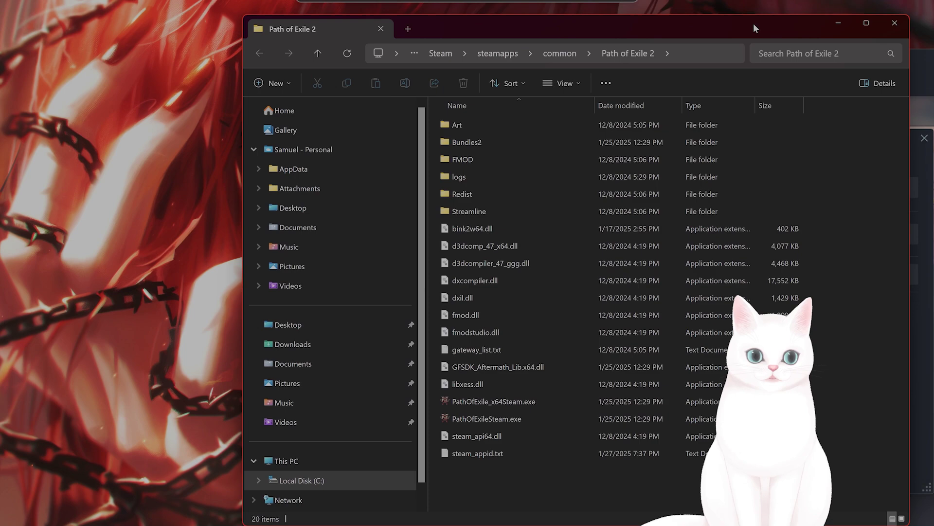
pyautogui.click(799, 34)
pyautogui.moveTo(776, 135); pyautogui.dragTo(707, 145)
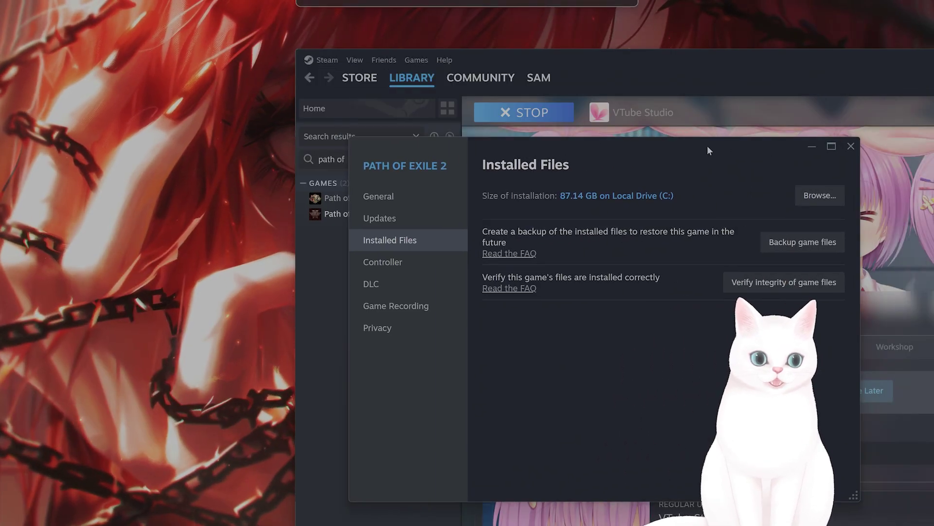
pyautogui.click(853, 148)
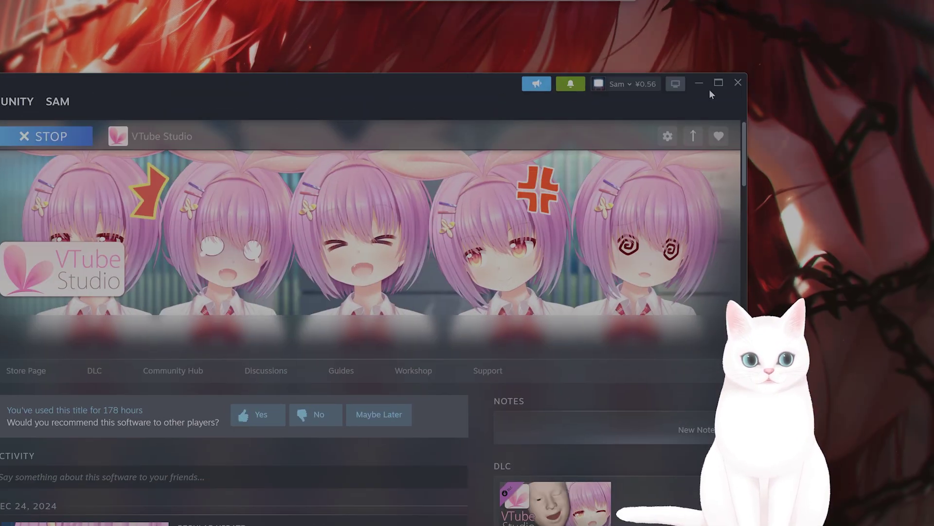
# Step: Minimize Steam and search Windows for 'nv'
pyautogui.click(698, 84)
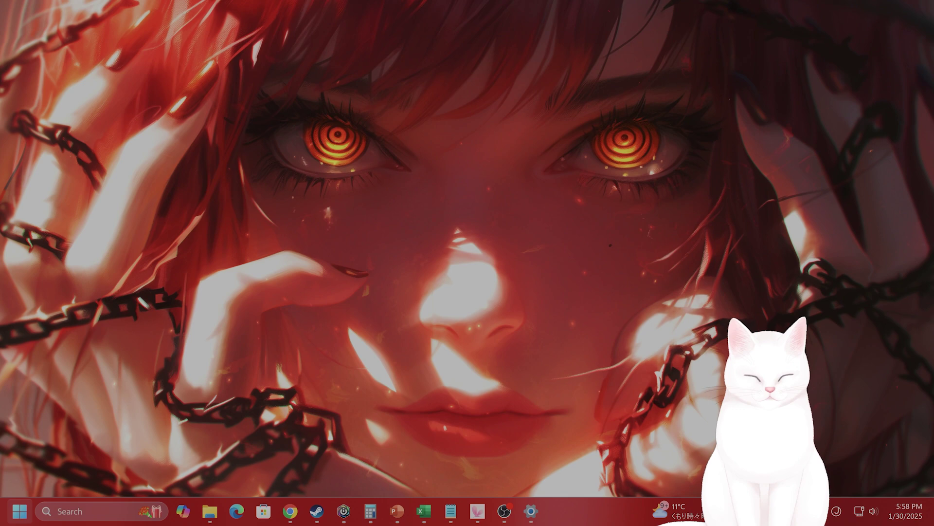
pyautogui.click(61, 511)
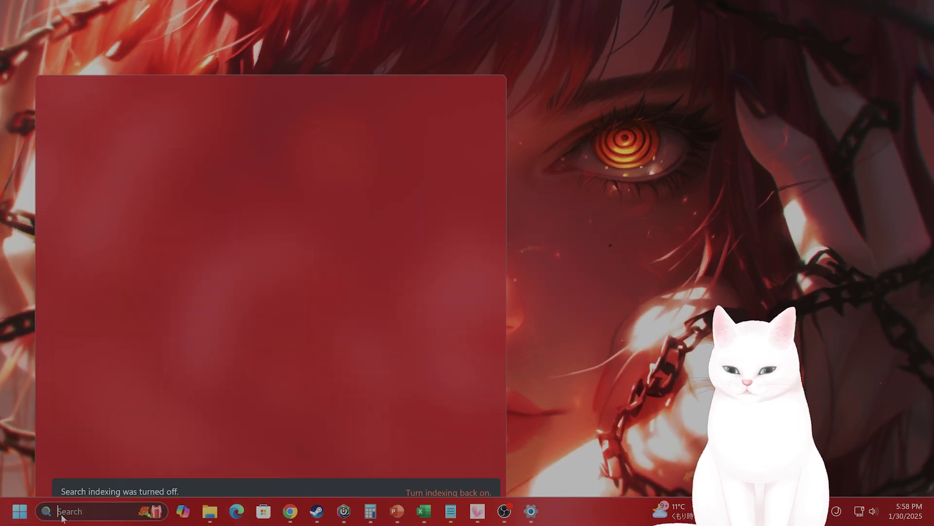
pyautogui.write('nv')
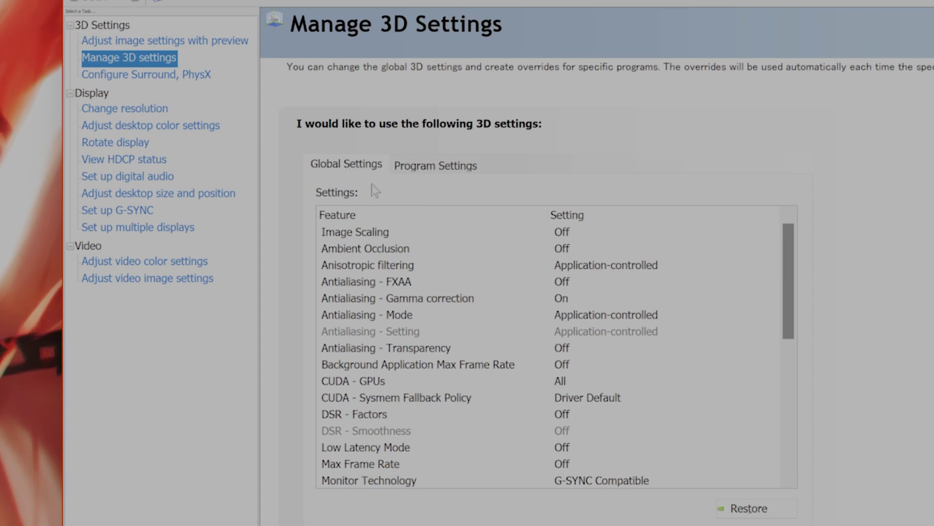
# Step: Keep the global Shader Cache Size at 100 GB in Manage 3D Settings
pyautogui.scroll(-3, 465, 280)
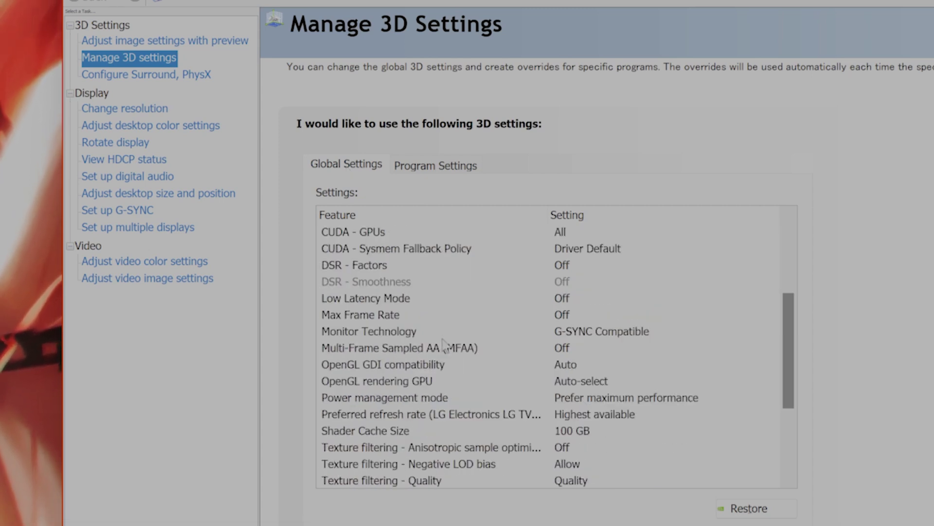
pyautogui.click(612, 433)
pyautogui.click(680, 432)
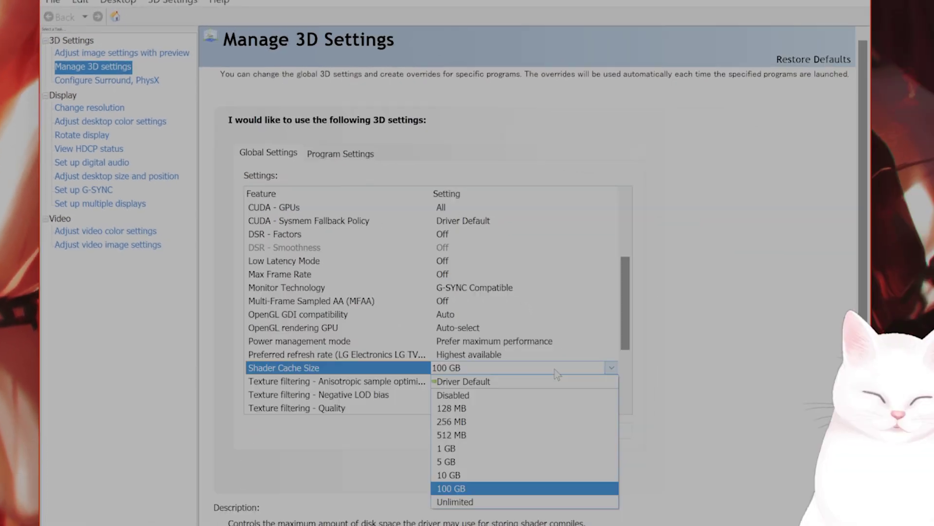
pyautogui.click(700, 432)
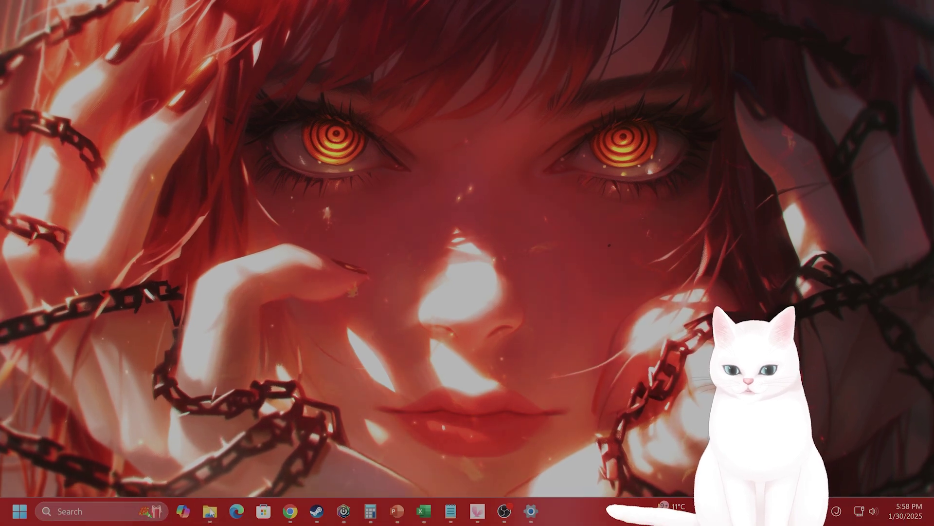
# Step: In File Explorer, go to Local Disk (C:) > Users and open the user's profile folder
pyautogui.moveTo(209, 511)
pyautogui.click(118, 463)
pyautogui.click(338, 469)
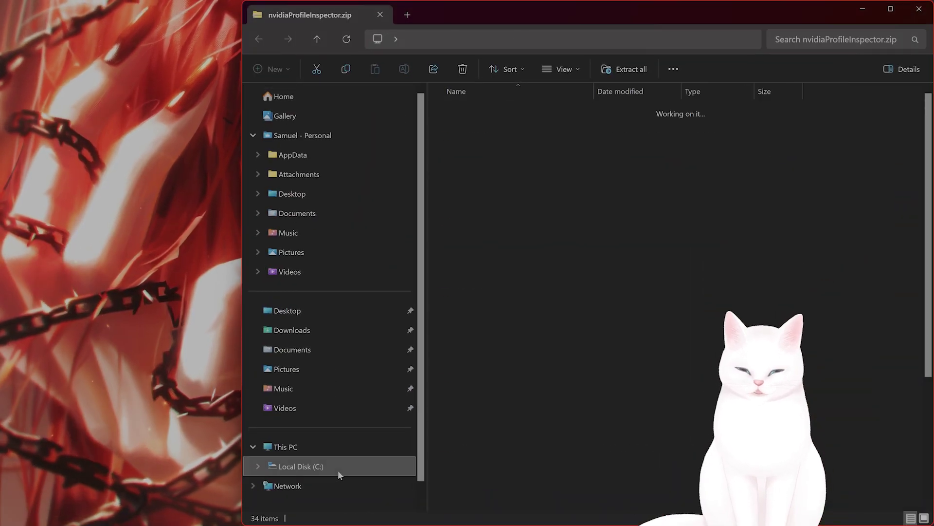
pyautogui.scroll(-3, 571, 362)
pyautogui.scroll(-2, 570, 357)
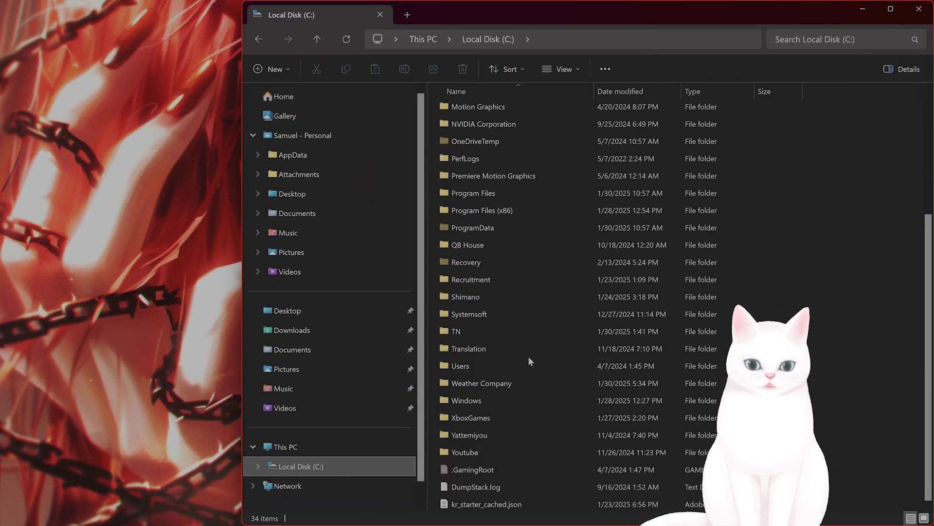
pyautogui.scroll(2, 517, 340)
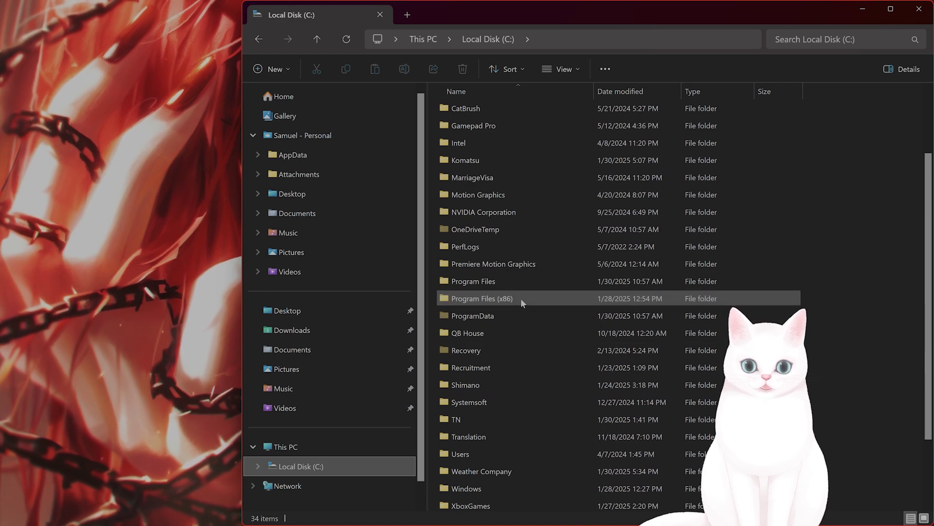
pyautogui.scroll(-2, 520, 304)
pyautogui.doubleClick(515, 363)
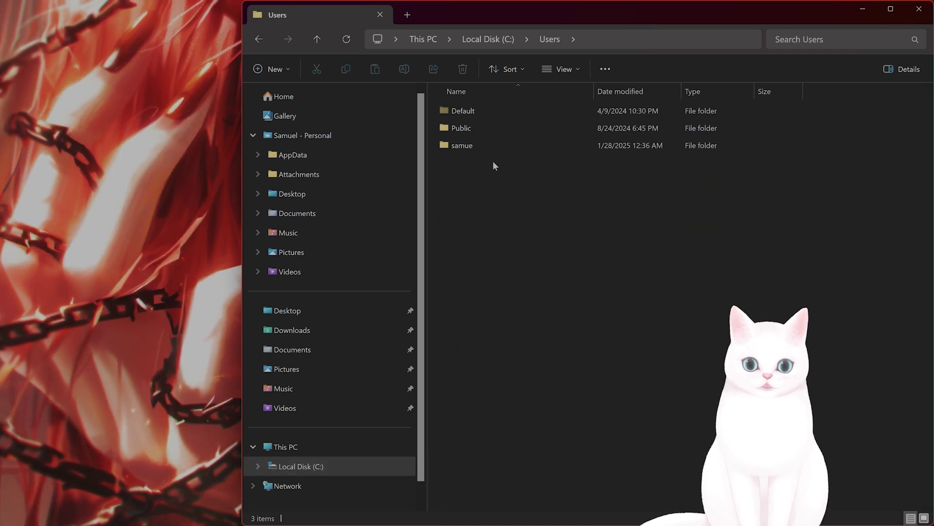
pyautogui.click(481, 144)
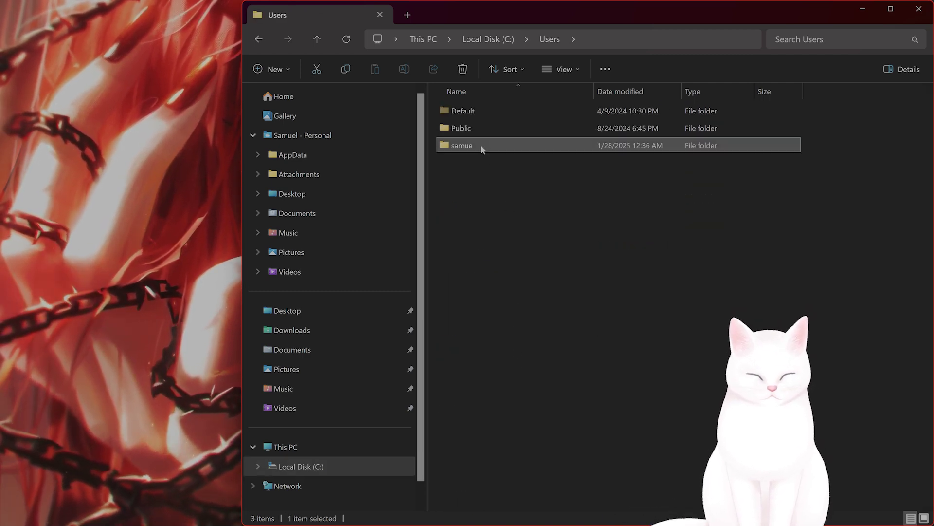
pyautogui.doubleClick(480, 145)
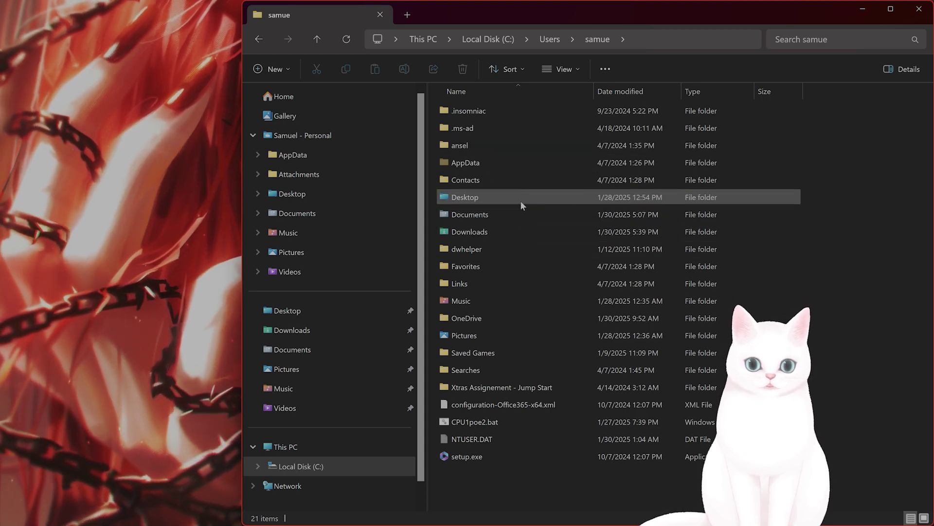
# Step: With hidden items shown, open AppData > Roaming and select the Path of Exile 2 folder
pyautogui.click(488, 164)
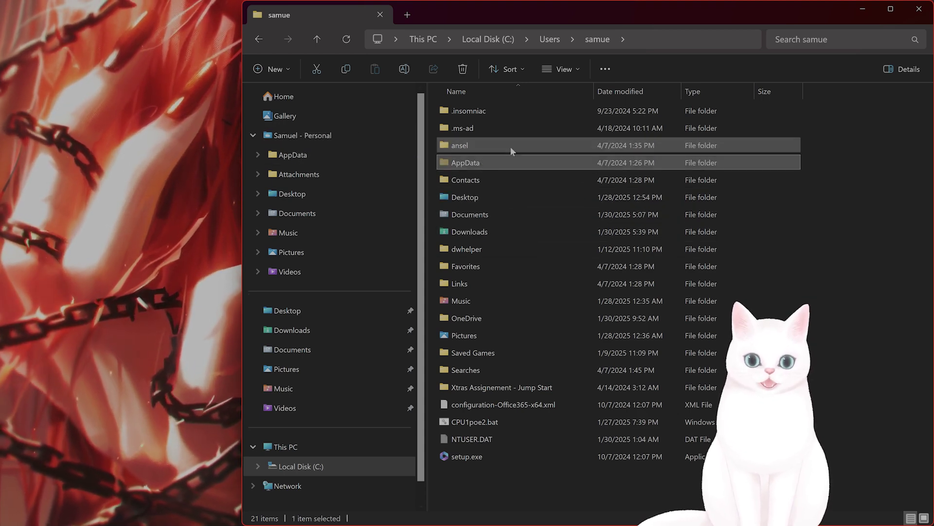
pyautogui.click(576, 70)
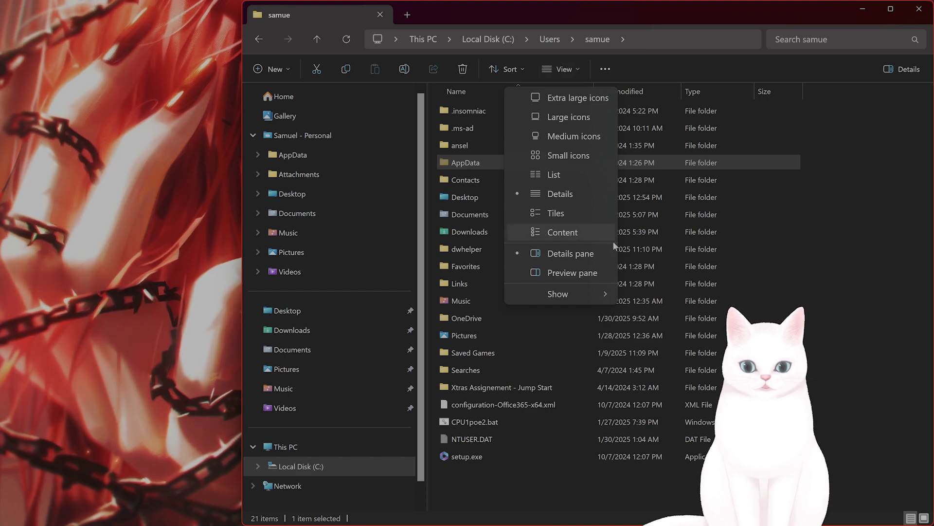
pyautogui.moveTo(600, 299)
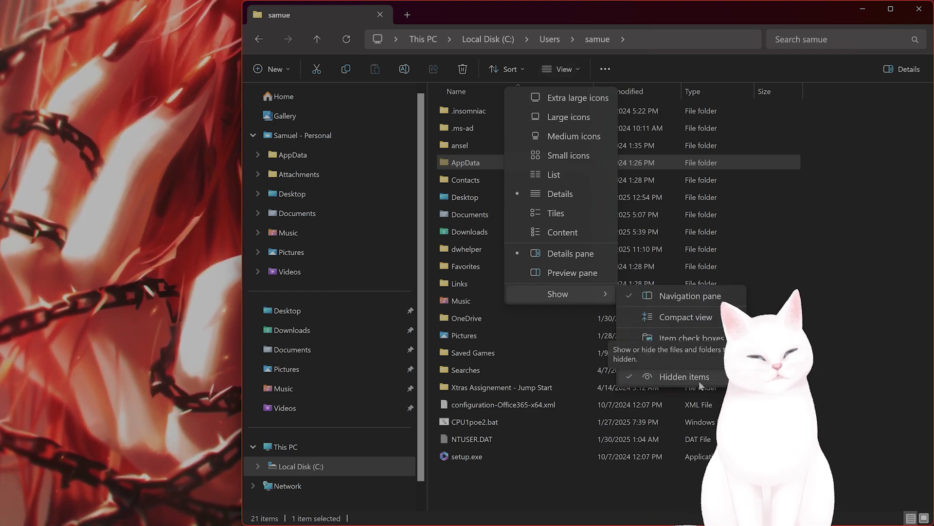
pyautogui.click(480, 167)
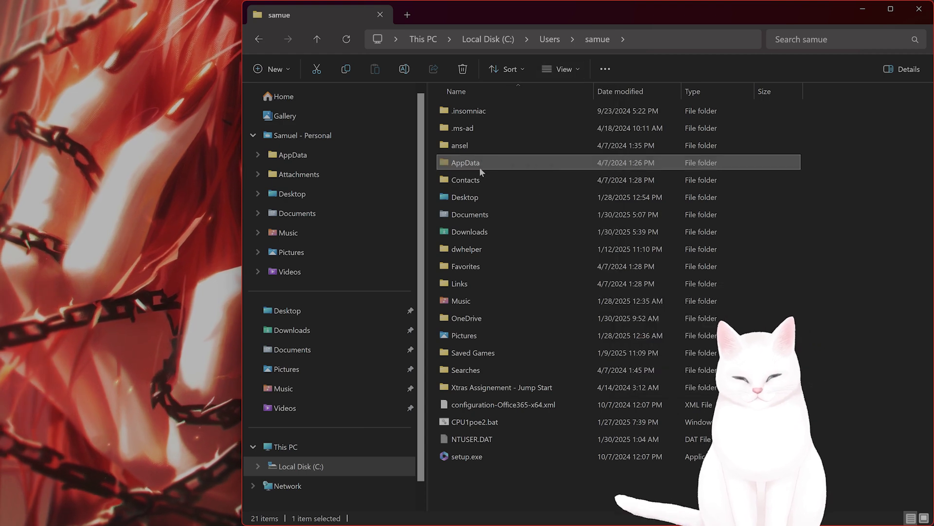
pyautogui.doubleClick(481, 165)
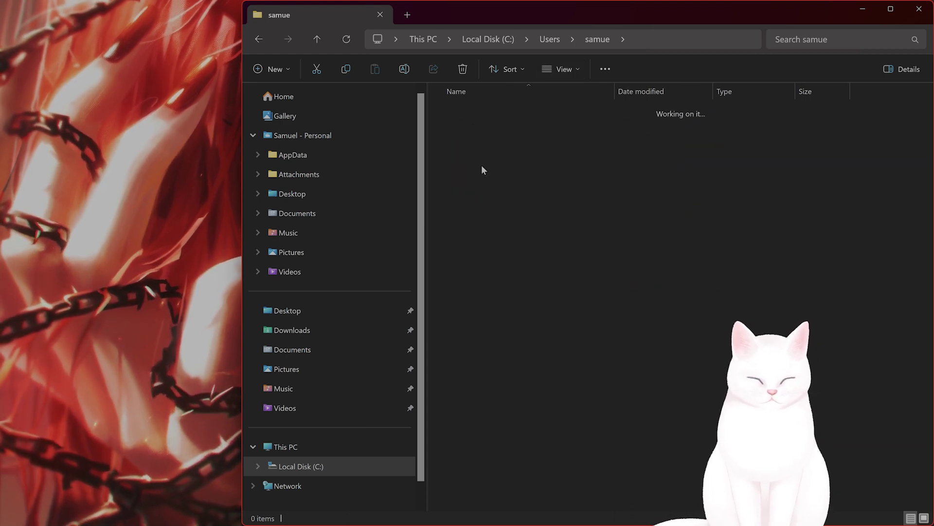
pyautogui.doubleClick(481, 150)
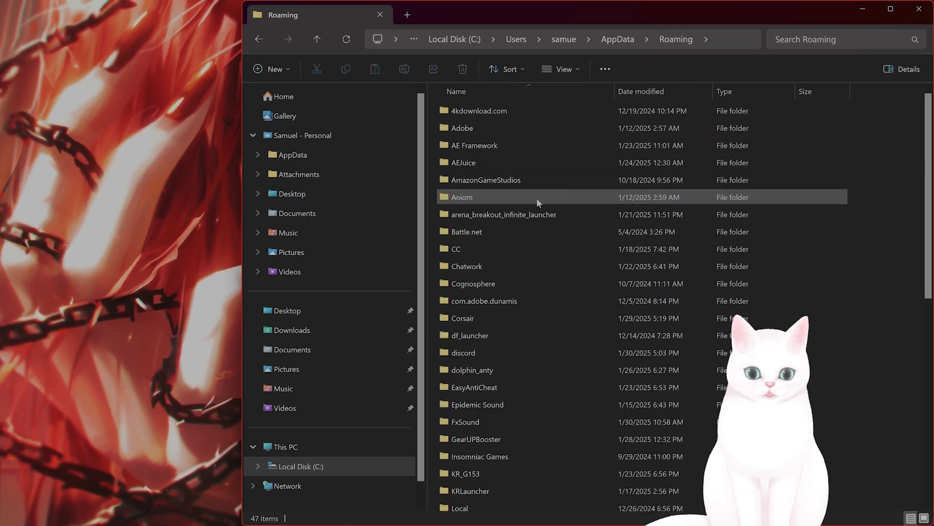
pyautogui.scroll(-4, 551, 258)
pyautogui.scroll(-3, 550, 258)
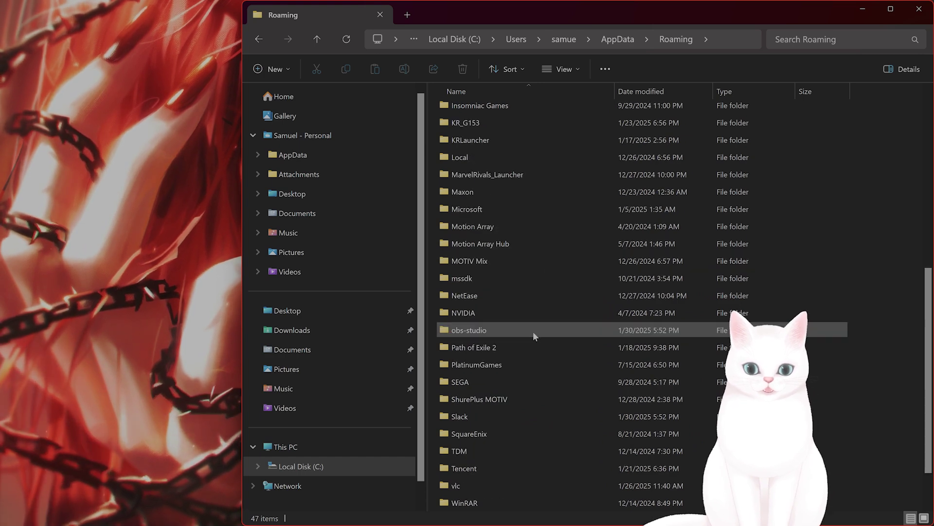
pyautogui.click(530, 347)
pyautogui.doubleClick(530, 346)
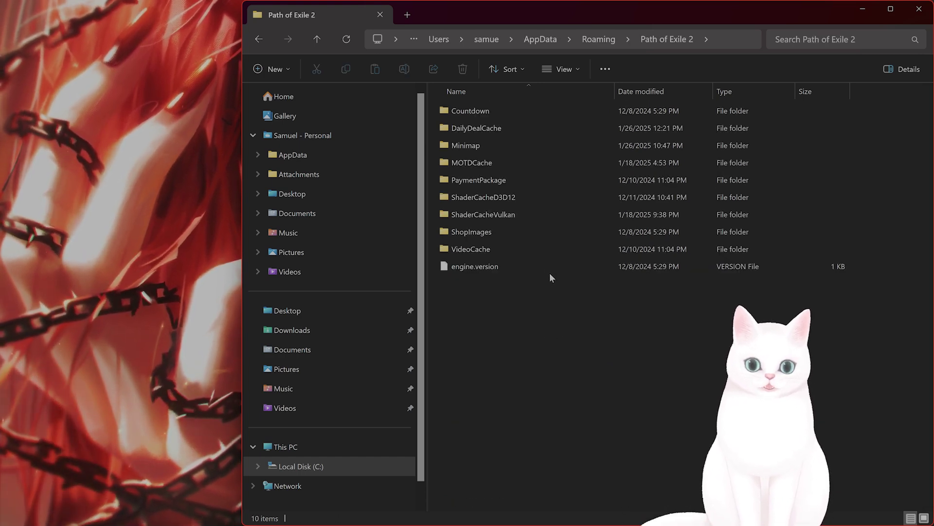
pyautogui.moveTo(516, 199)
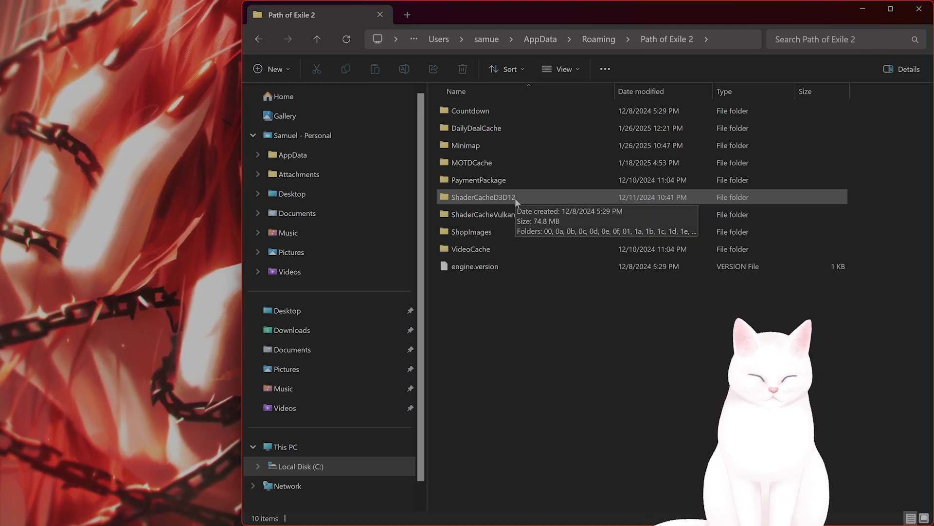
pyautogui.doubleClick(515, 198)
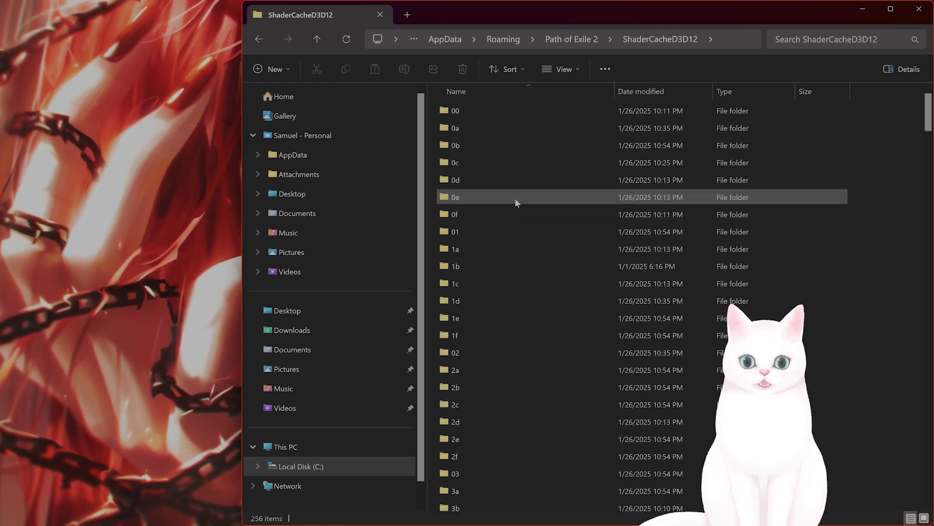
pyautogui.click(599, 284)
pyautogui.hotkey('ctrl', 'a')
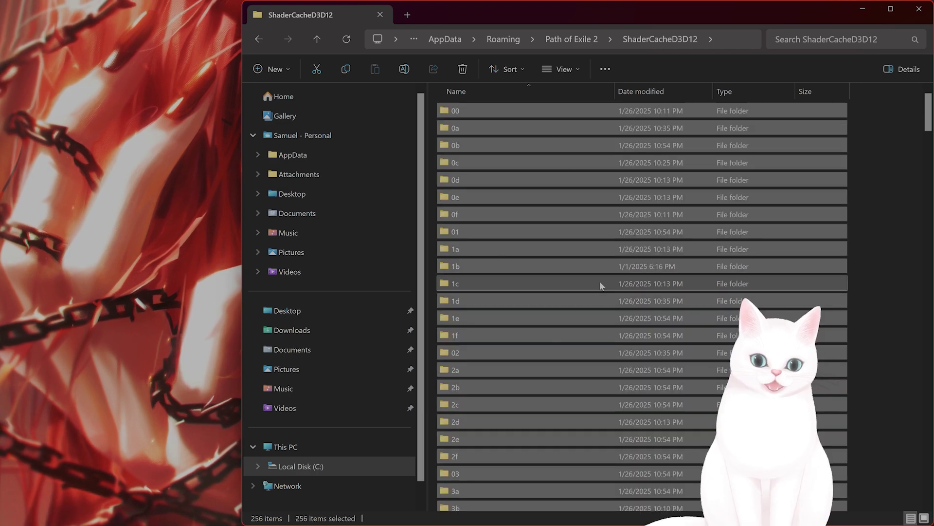
pyautogui.hotkey('alt', 'Left')
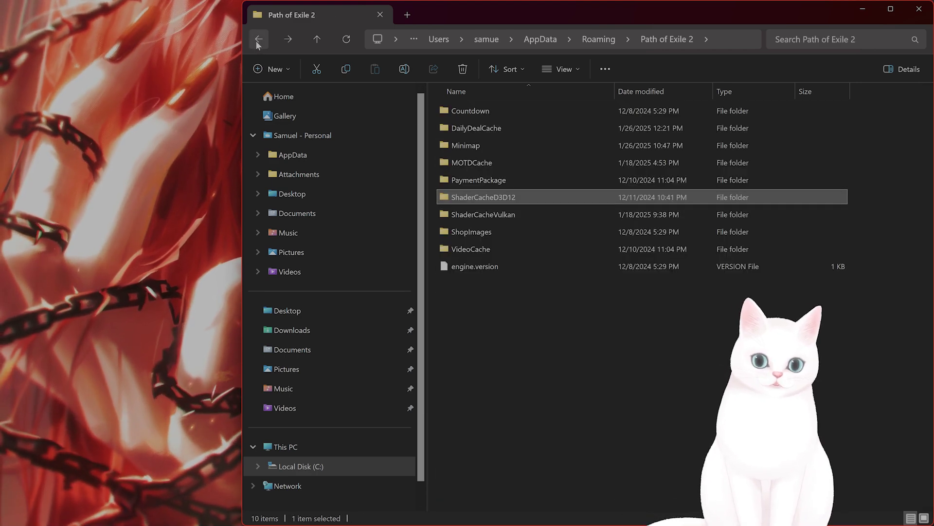
pyautogui.doubleClick(492, 144)
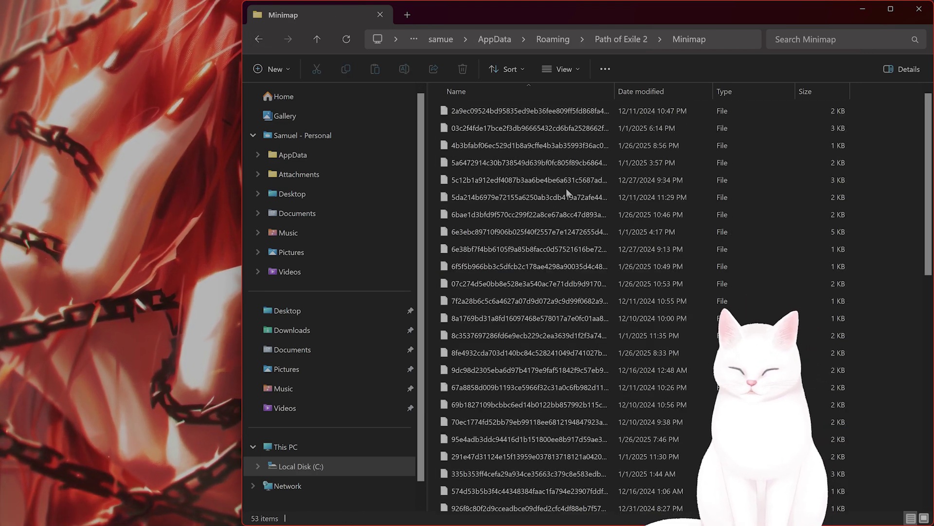
pyautogui.hotkey('ctrl', 'a')
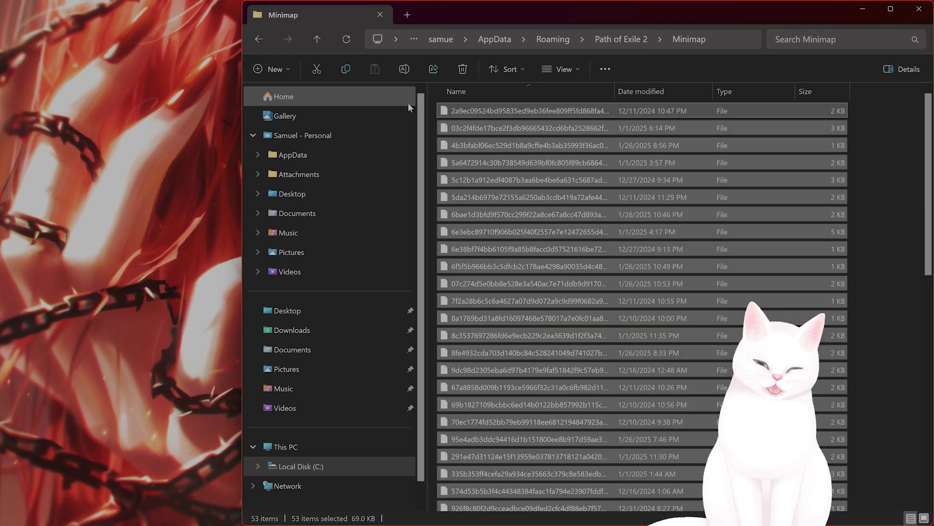
pyautogui.click(258, 39)
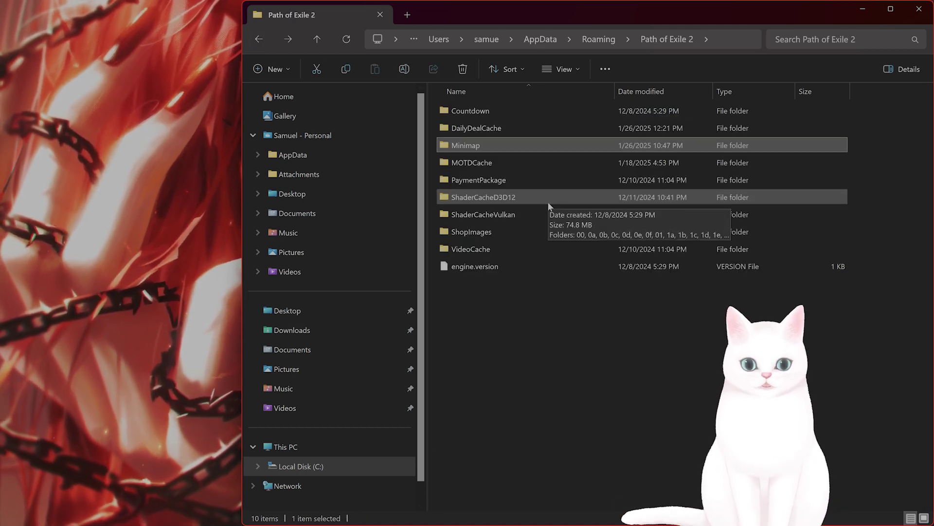
pyautogui.moveTo(550, 221)
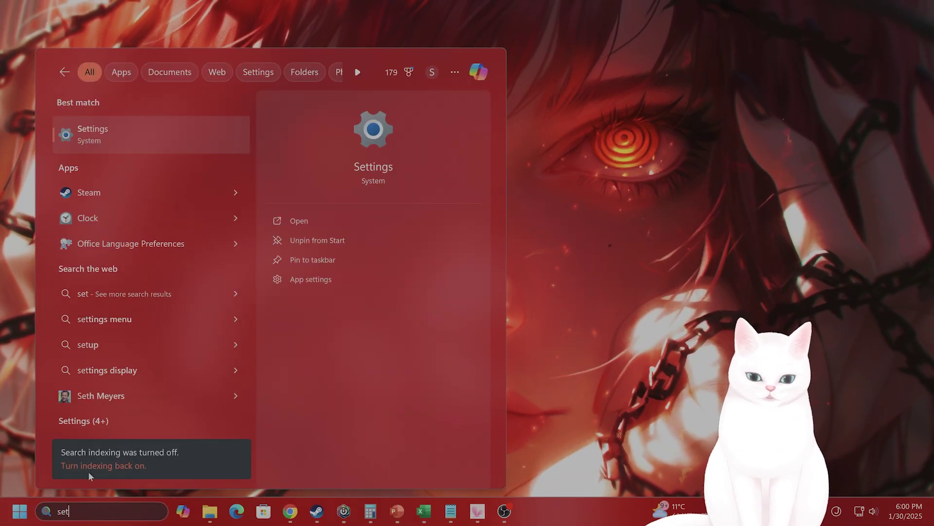
# Step: Go to Settings > System > Display > Graphics and search the app list for 'path'
pyautogui.click(107, 132)
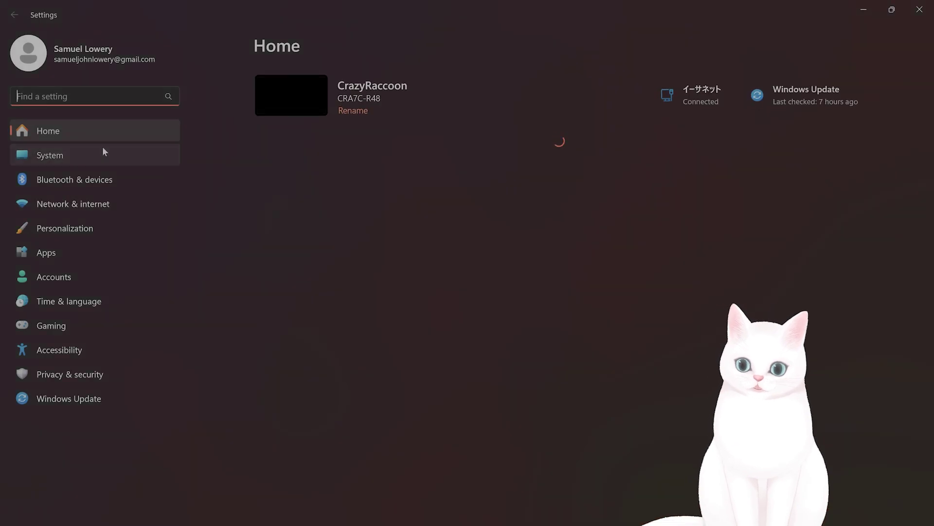
pyautogui.click(103, 152)
pyautogui.click(406, 172)
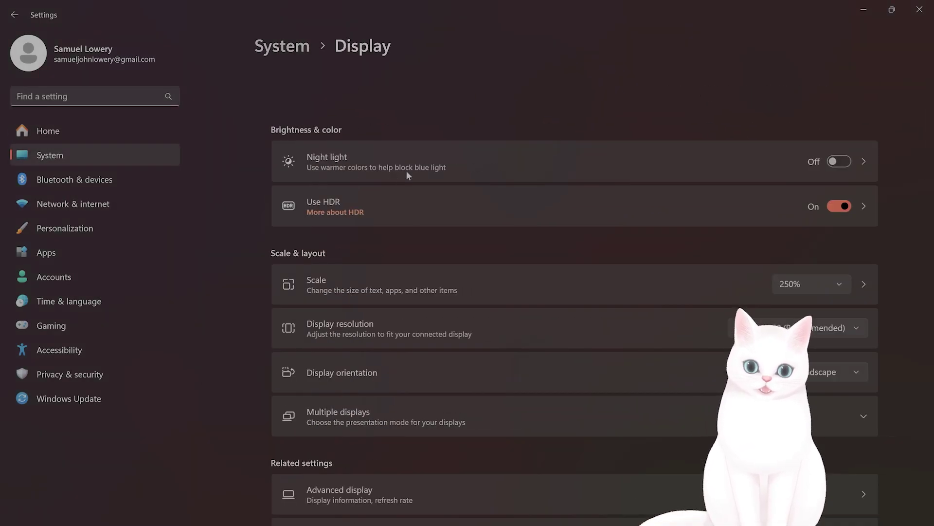
pyautogui.scroll(-2, 419, 292)
pyautogui.click(406, 334)
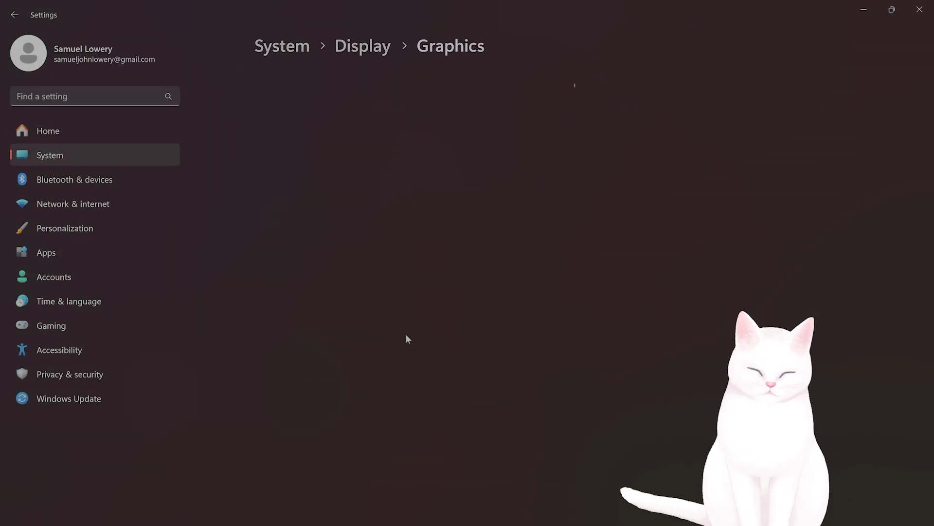
pyautogui.click(372, 293)
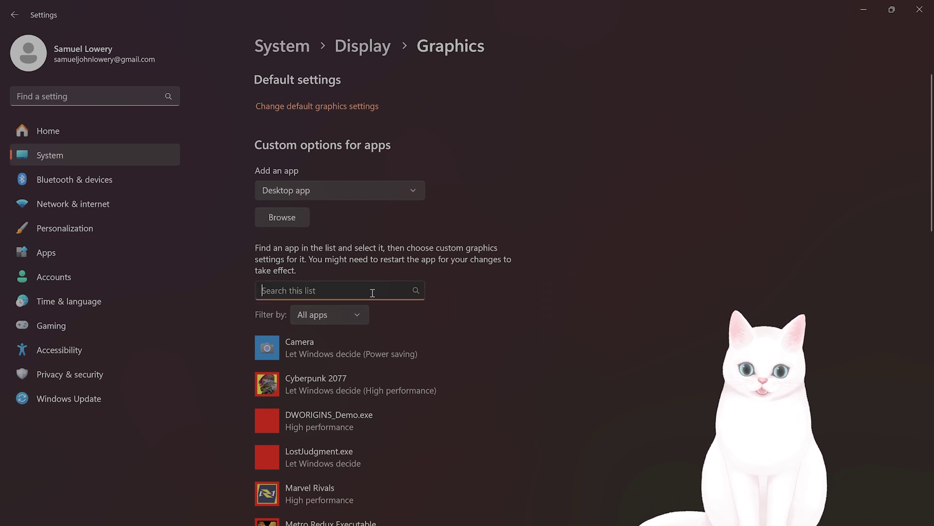
pyautogui.write('path')
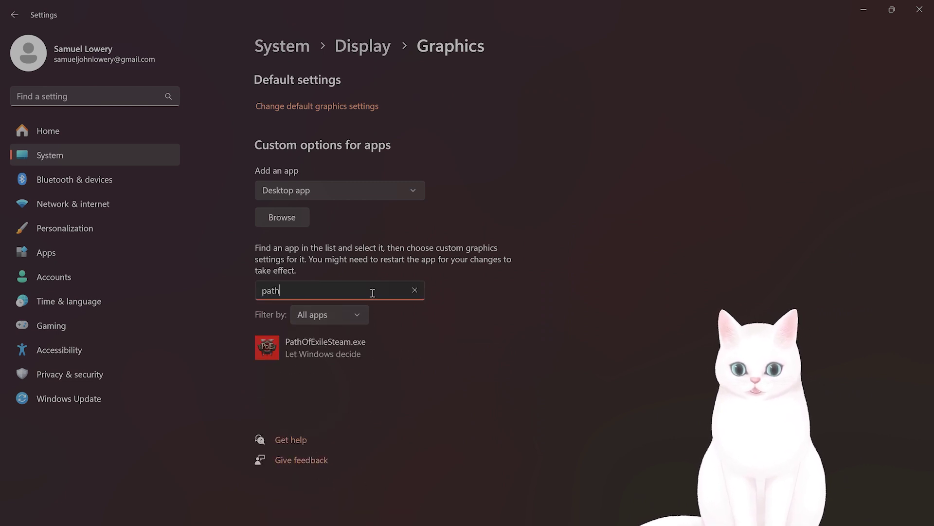
# Step: Try High performance for PathOfExileSteam.exe, revert to Let Windows decide, and cancel
pyautogui.click(375, 343)
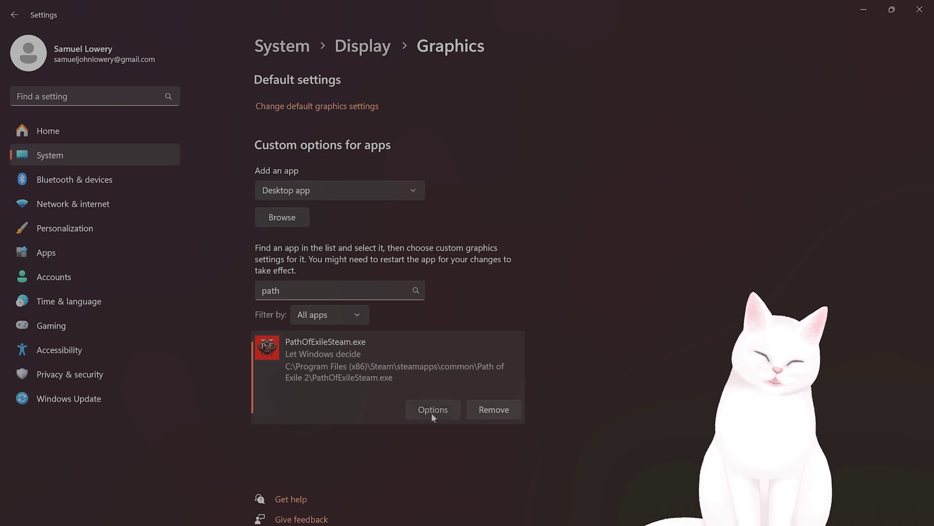
pyautogui.click(432, 415)
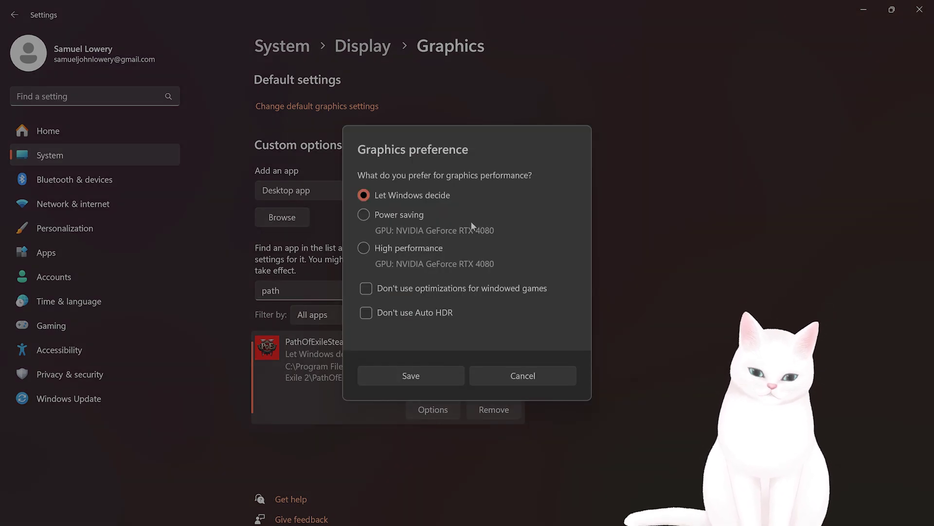
pyautogui.click(417, 249)
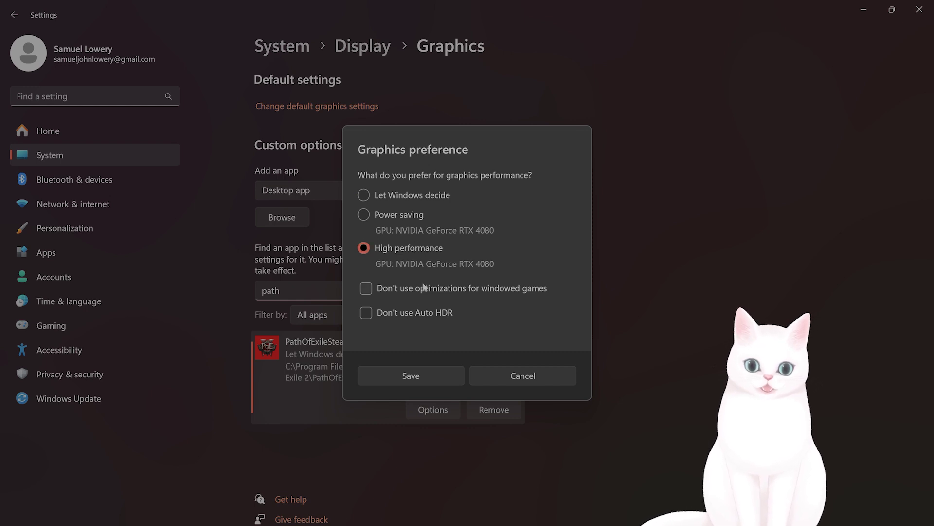
pyautogui.click(415, 195)
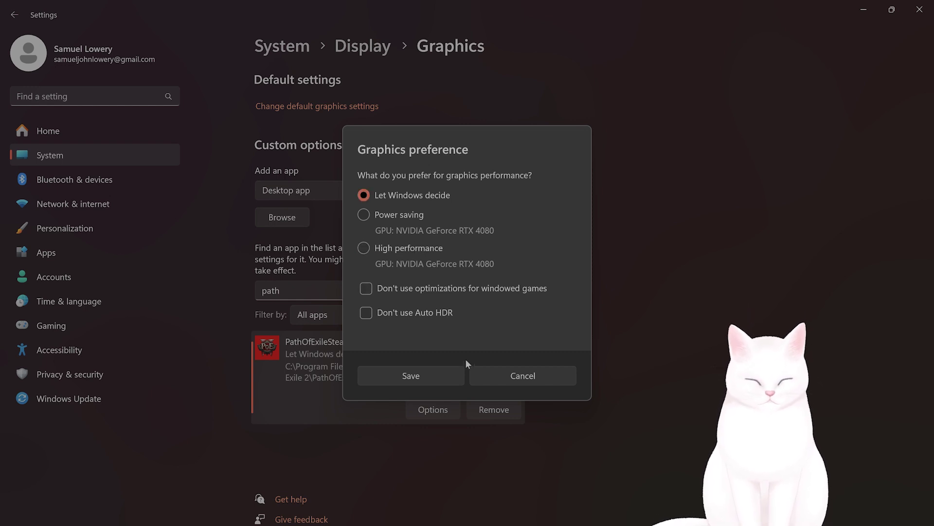
pyautogui.click(497, 371)
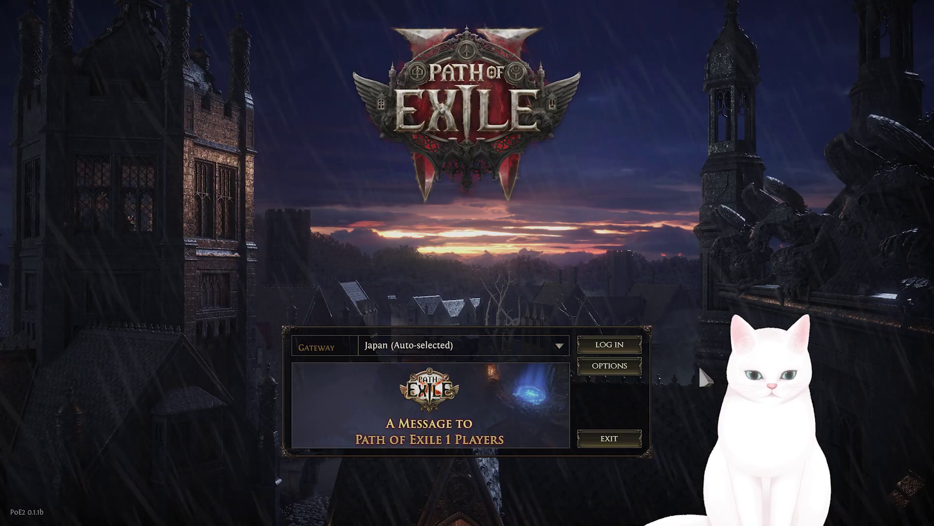
# Step: Keep DirectX12 as renderer, set display Mode to Fullscreen, and keep the changes
pyautogui.click(630, 368)
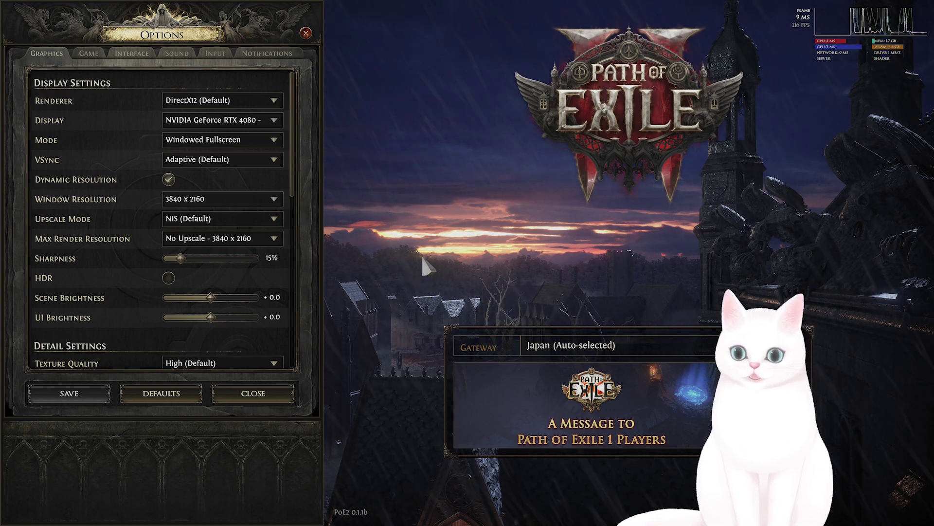
pyautogui.click(271, 100)
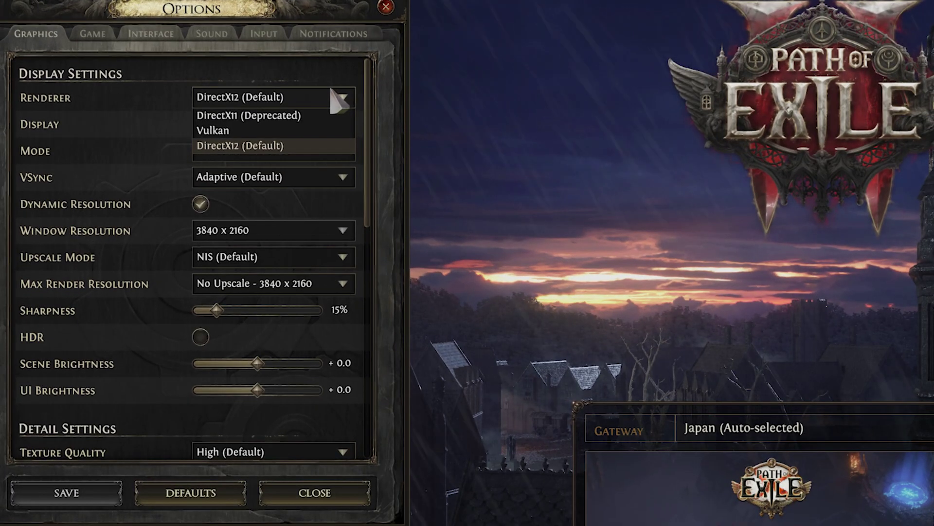
pyautogui.click(331, 90)
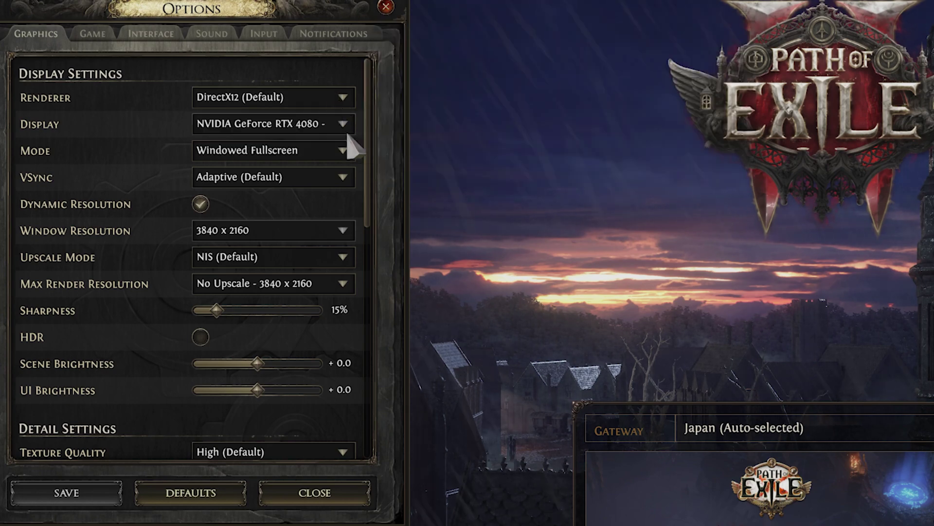
pyautogui.click(340, 150)
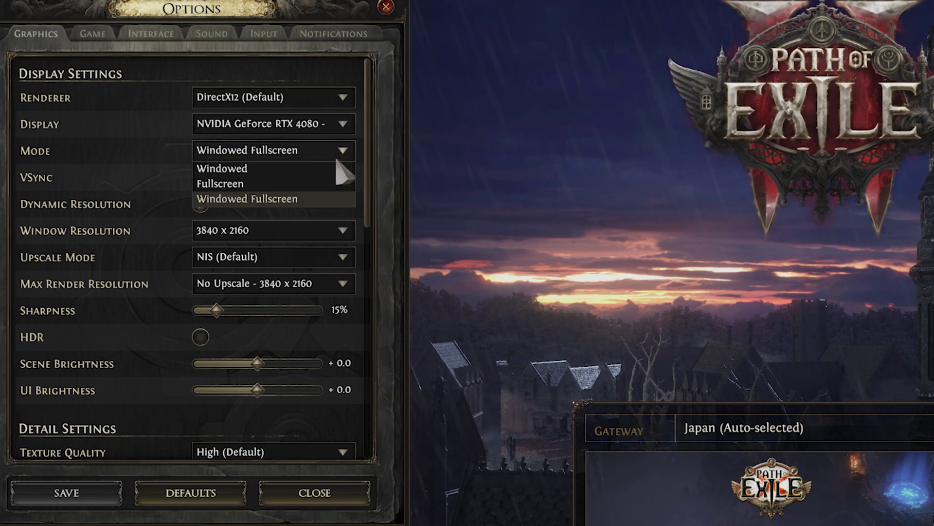
pyautogui.click(325, 184)
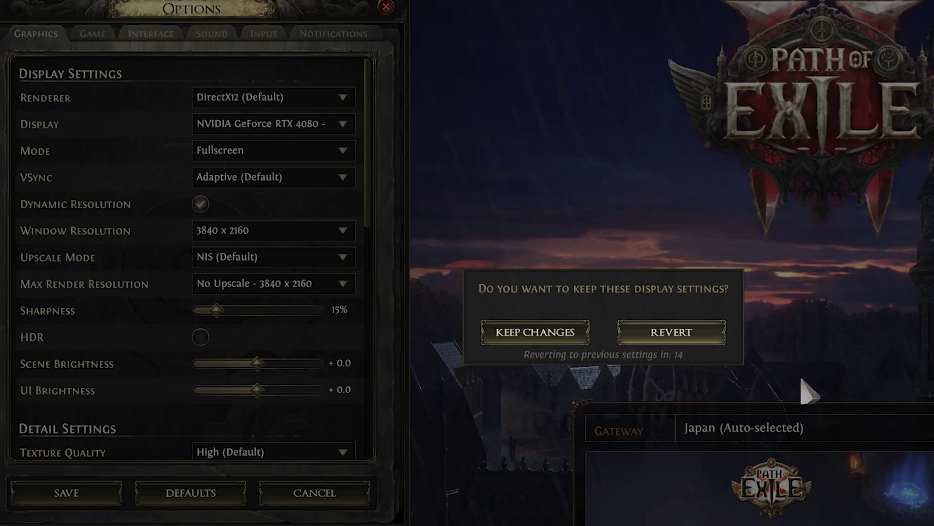
pyautogui.click(557, 338)
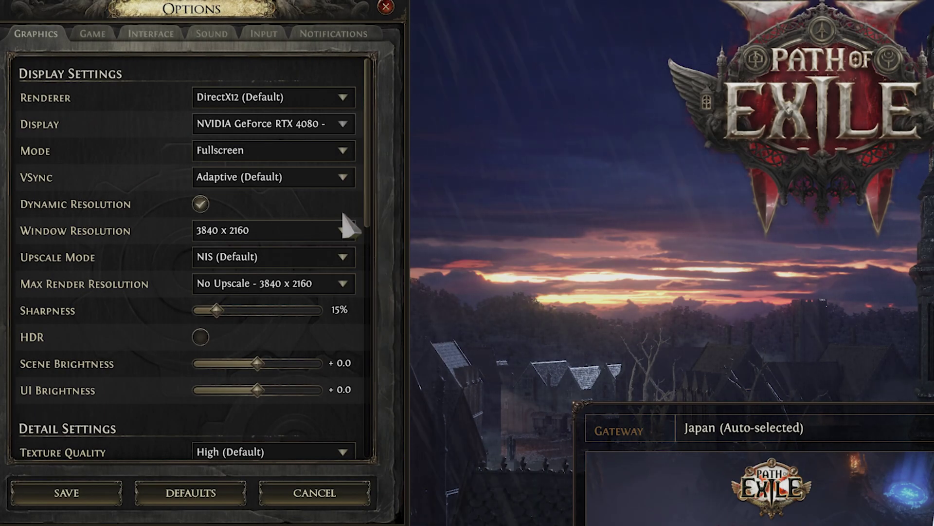
# Step: Review the Graphics tab's Detail and Advanced Settings, then close Options and answer the save prompt
pyautogui.scroll(-5, 348, 224)
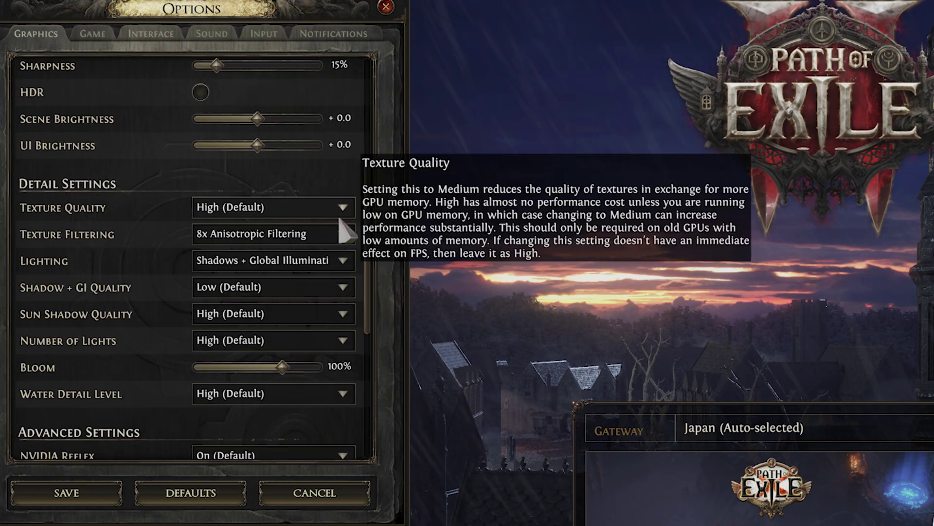
pyautogui.scroll(-6, 347, 229)
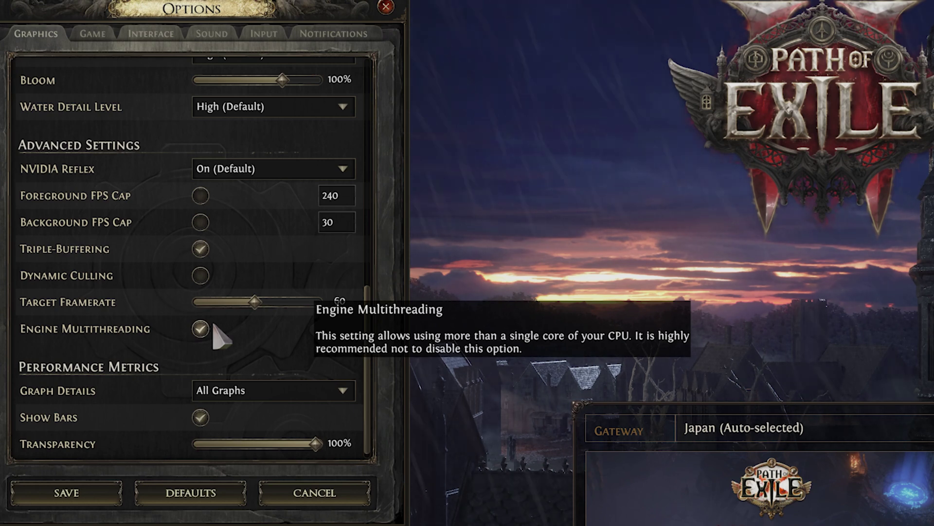
pyautogui.scroll(5, 292, 360)
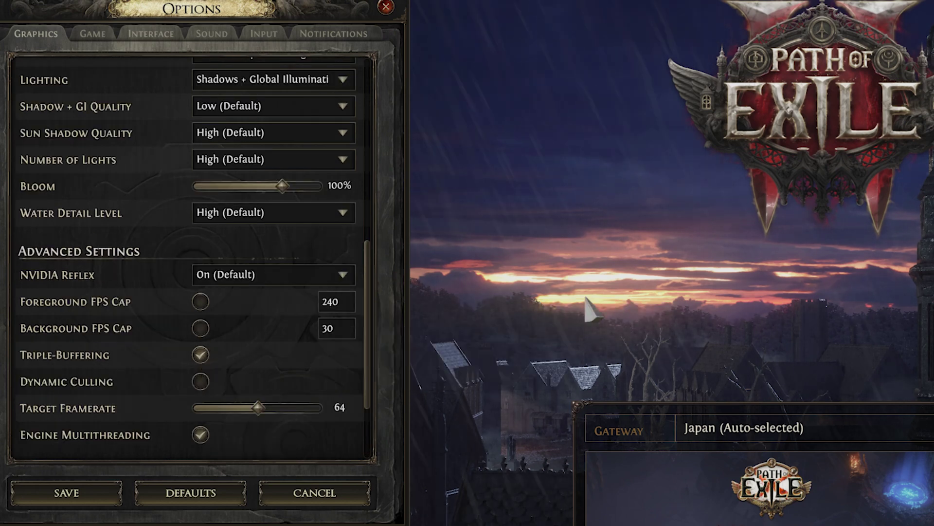
pyautogui.click(386, 6)
pyautogui.click(681, 332)
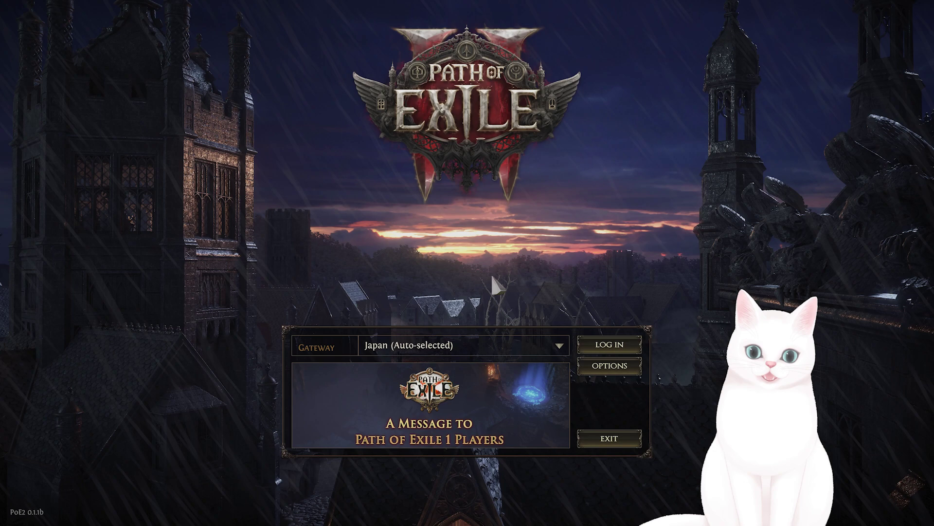
# Step: Uncheck CPU 0 in PathOfExileSteam.exe's processor affinity from Task Manager's Details list
pyautogui.hotkey('ctrl', 'shift', 'Escape')
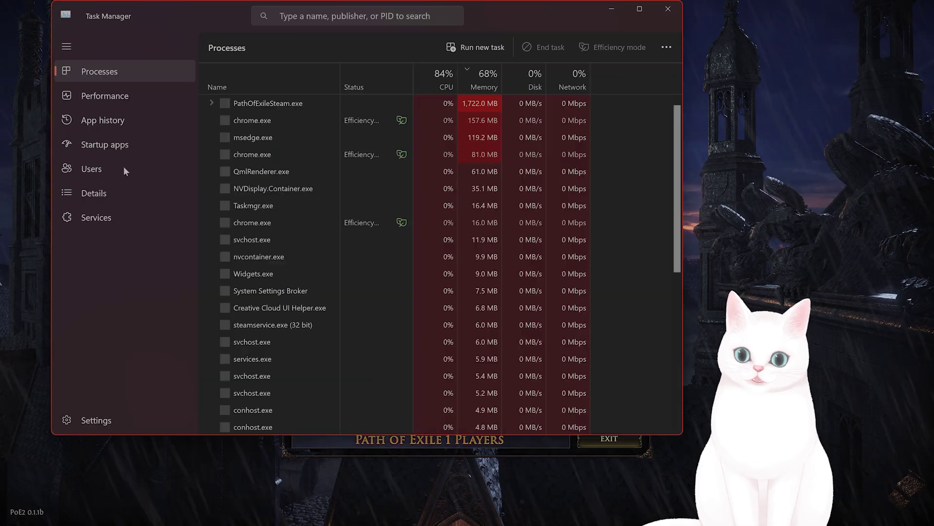
pyautogui.click(104, 194)
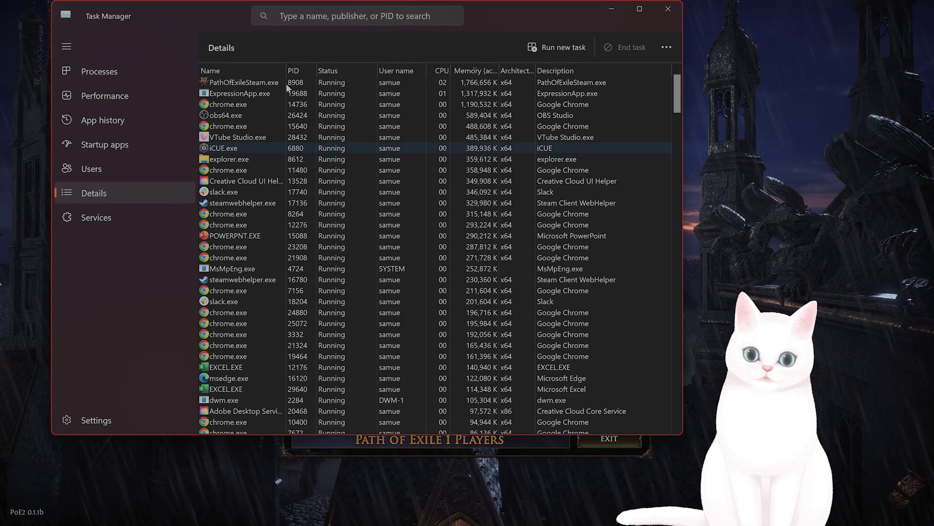
pyautogui.rightClick(248, 84)
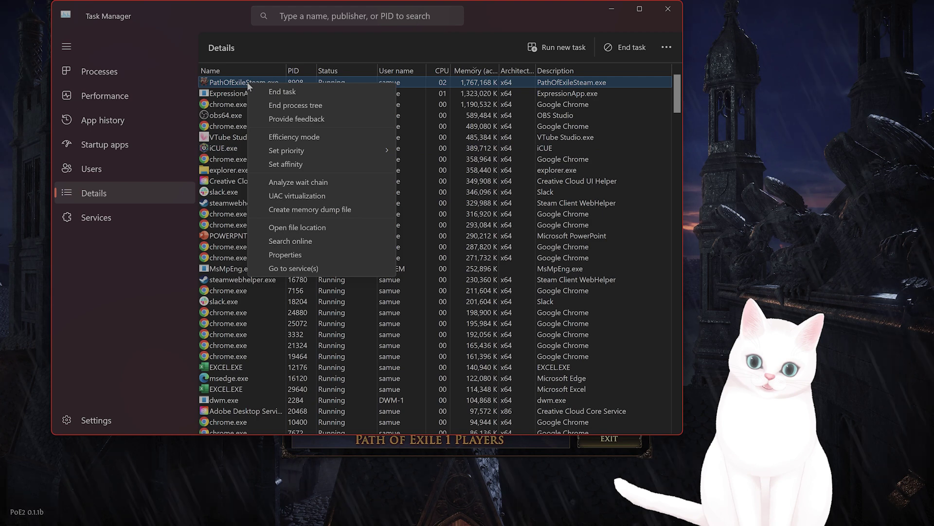
pyautogui.click(261, 81)
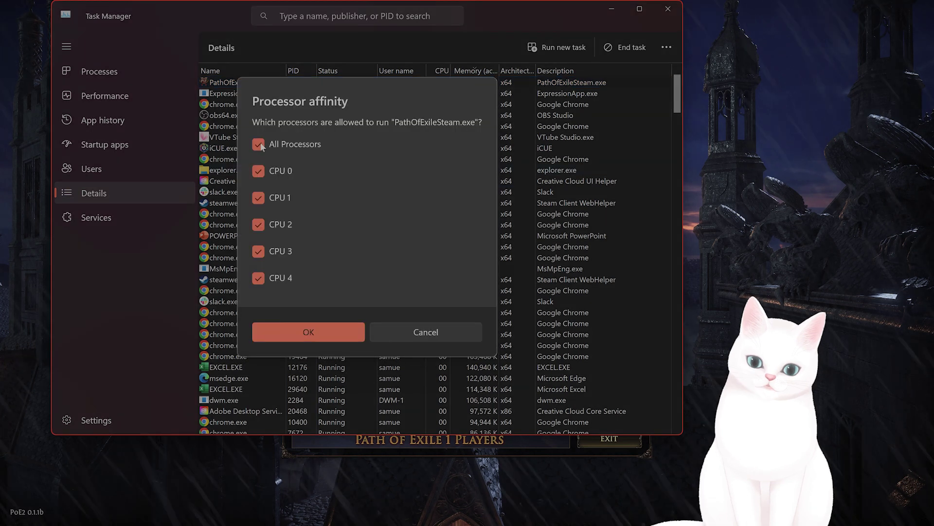
pyautogui.click(259, 171)
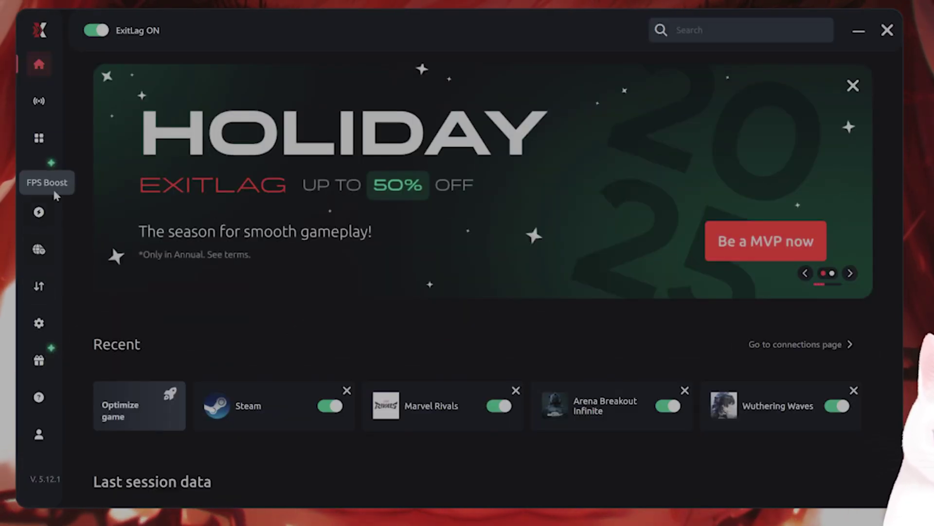
# Step: Search the ExitLag library for 'path o' and open the Path of Exile 2 route page
pyautogui.click(48, 140)
pyautogui.click(293, 131)
pyautogui.write('p')
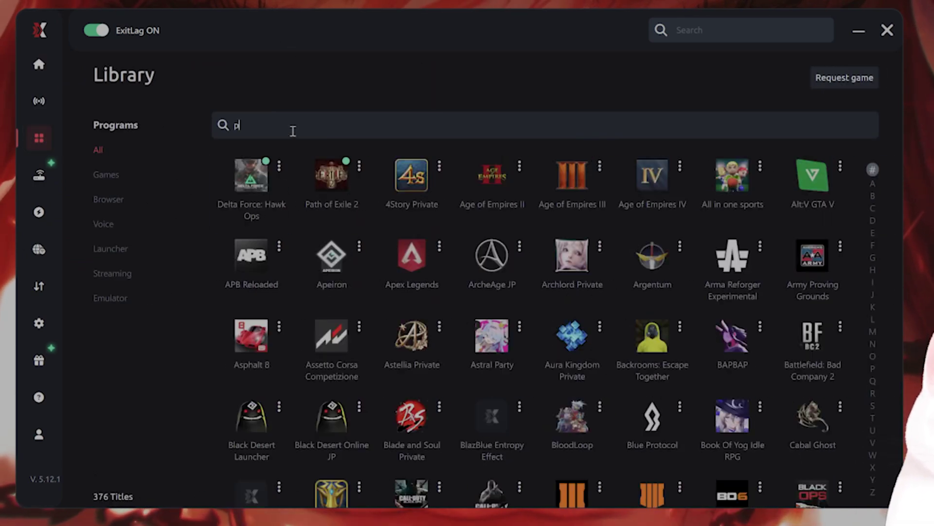
pyautogui.write('ath o')
pyautogui.click(252, 175)
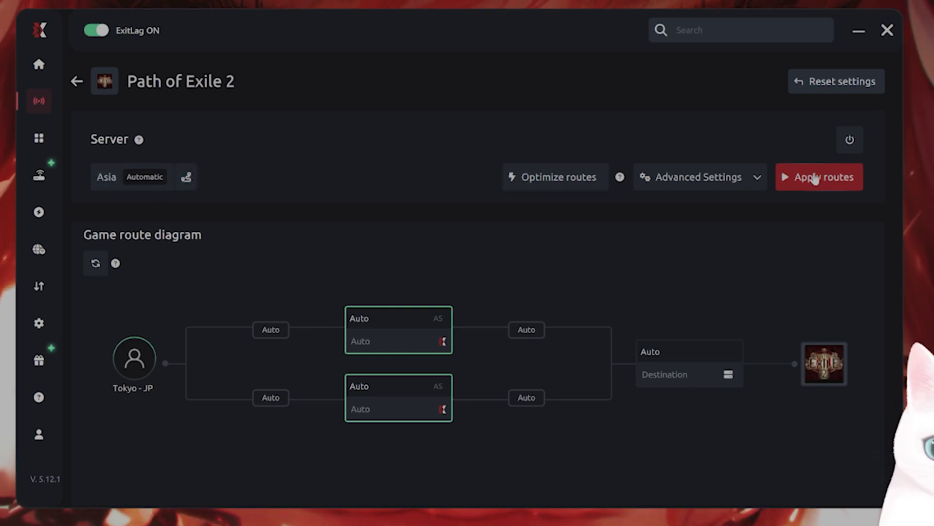
# Step: Look through the FPS Boost tweaks, then show the connected applications overview
pyautogui.click(43, 224)
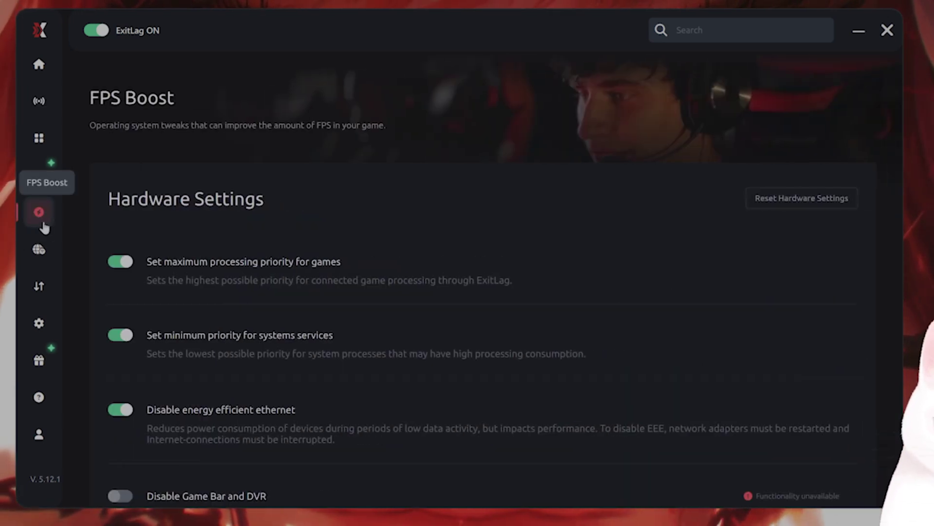
pyautogui.scroll(-10, 423, 319)
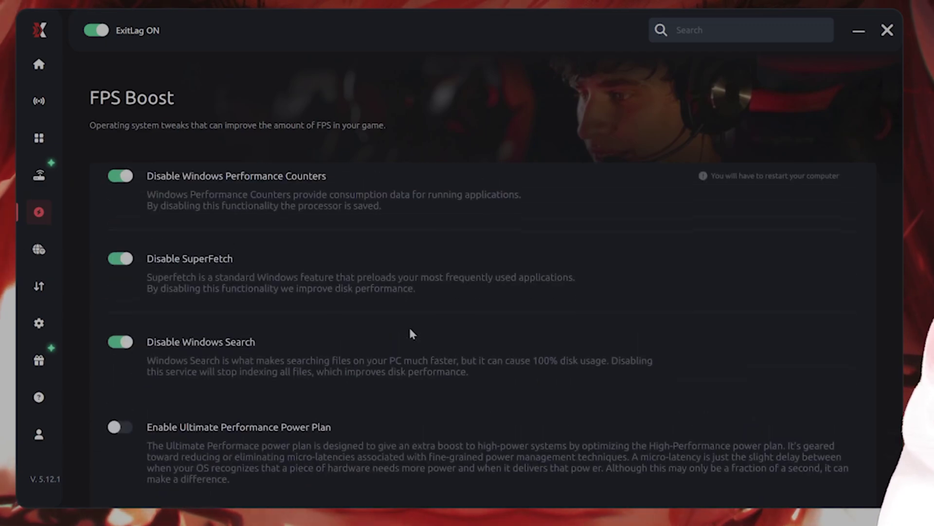
pyautogui.scroll(6, 411, 334)
pyautogui.scroll(-2, 358, 341)
pyautogui.scroll(-3, 360, 344)
pyautogui.scroll(10, 339, 333)
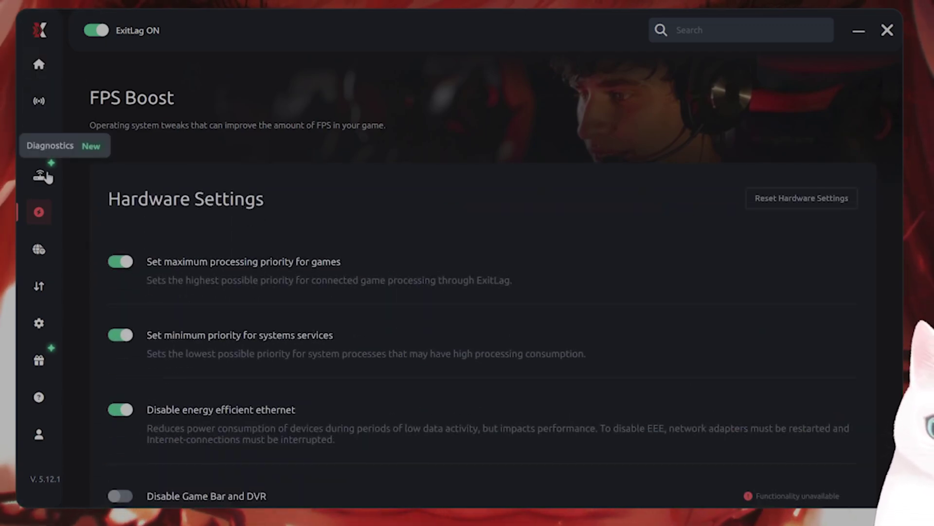
pyautogui.click(39, 139)
pyautogui.click(38, 104)
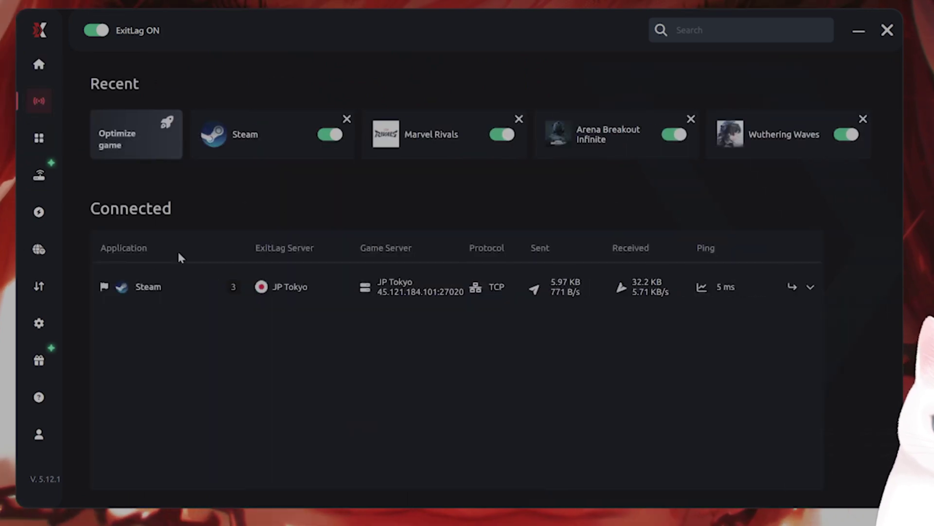